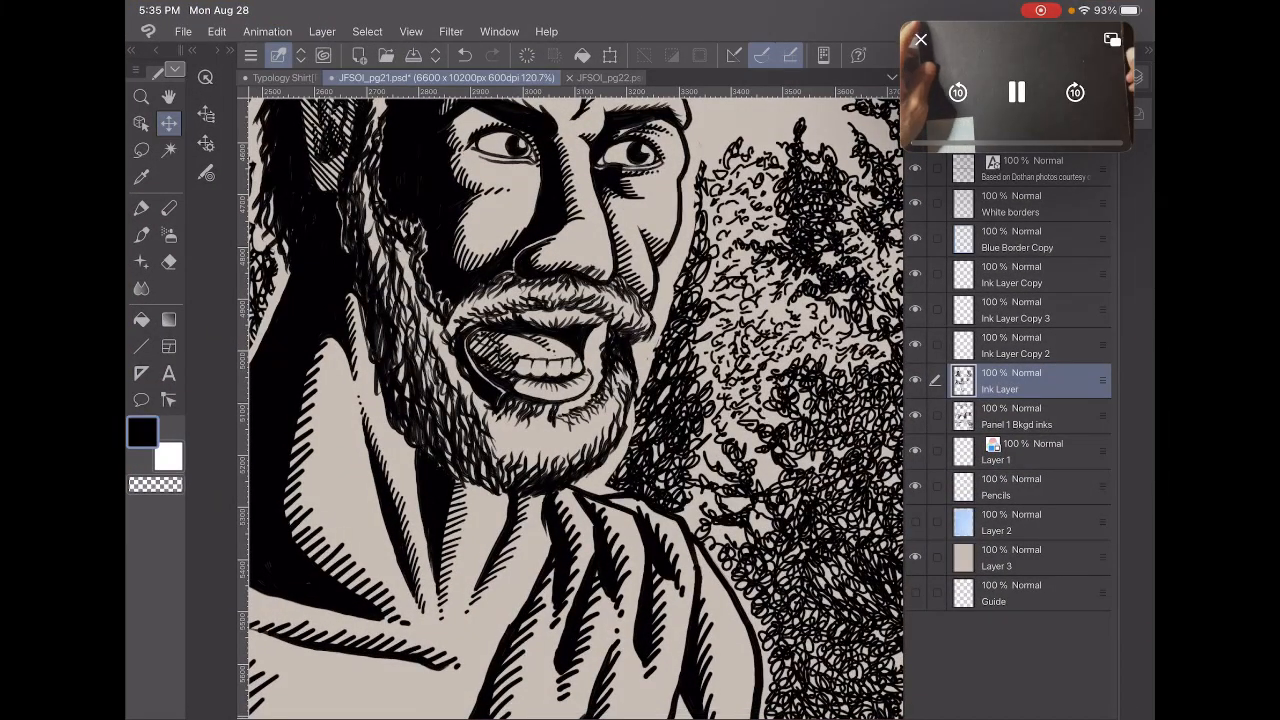
Close the floating picture-in-picture video player over the canvas
left_click(920, 40)
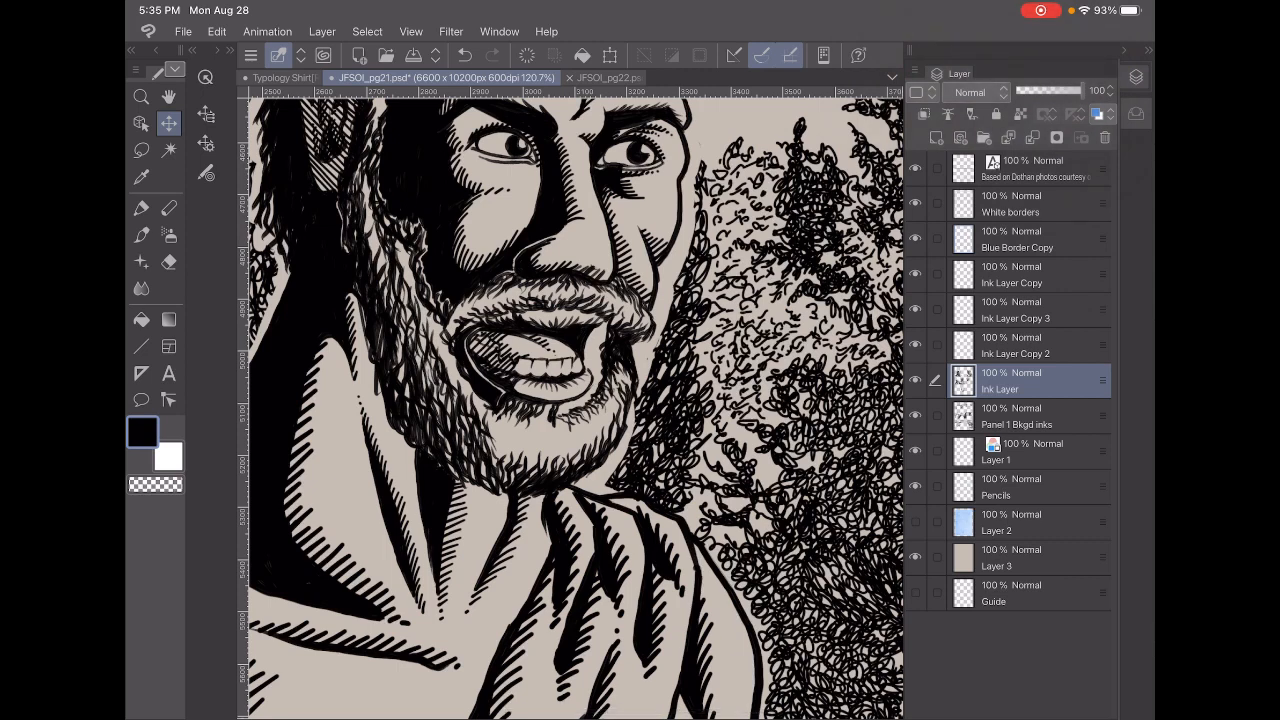
scroll(570, 400, "down", 3)
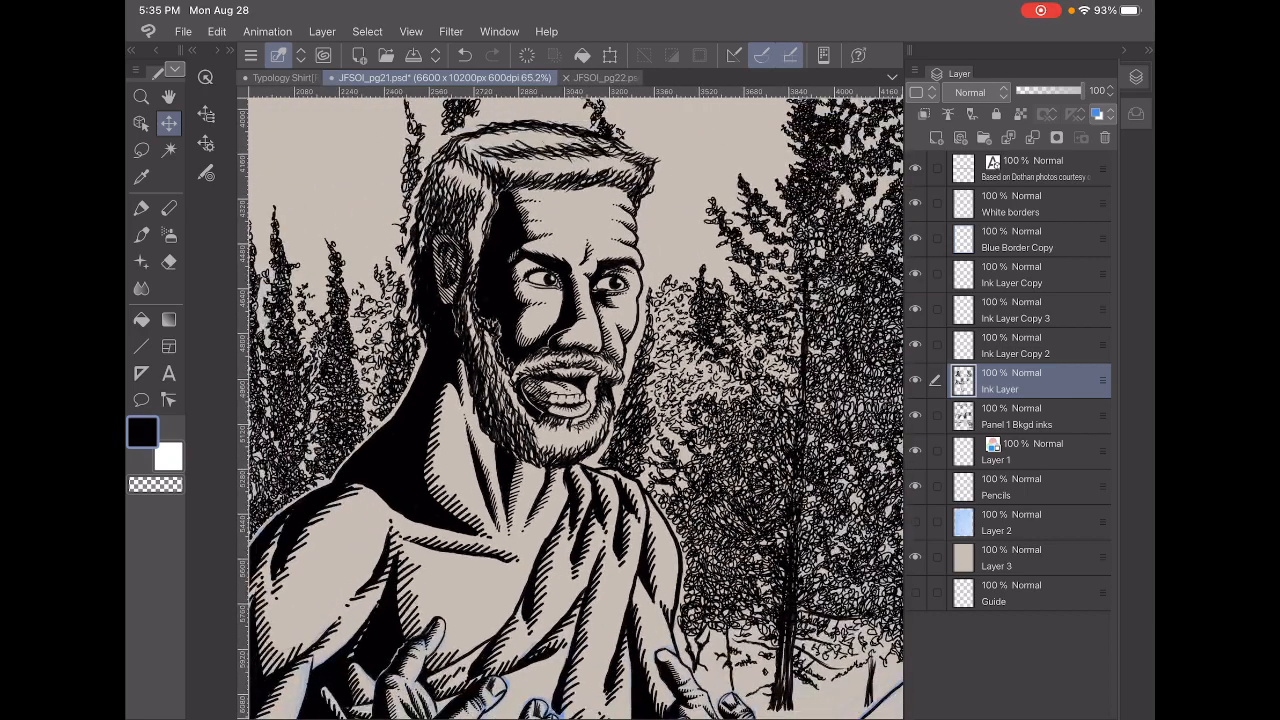
scroll(570, 400, "down", 3)
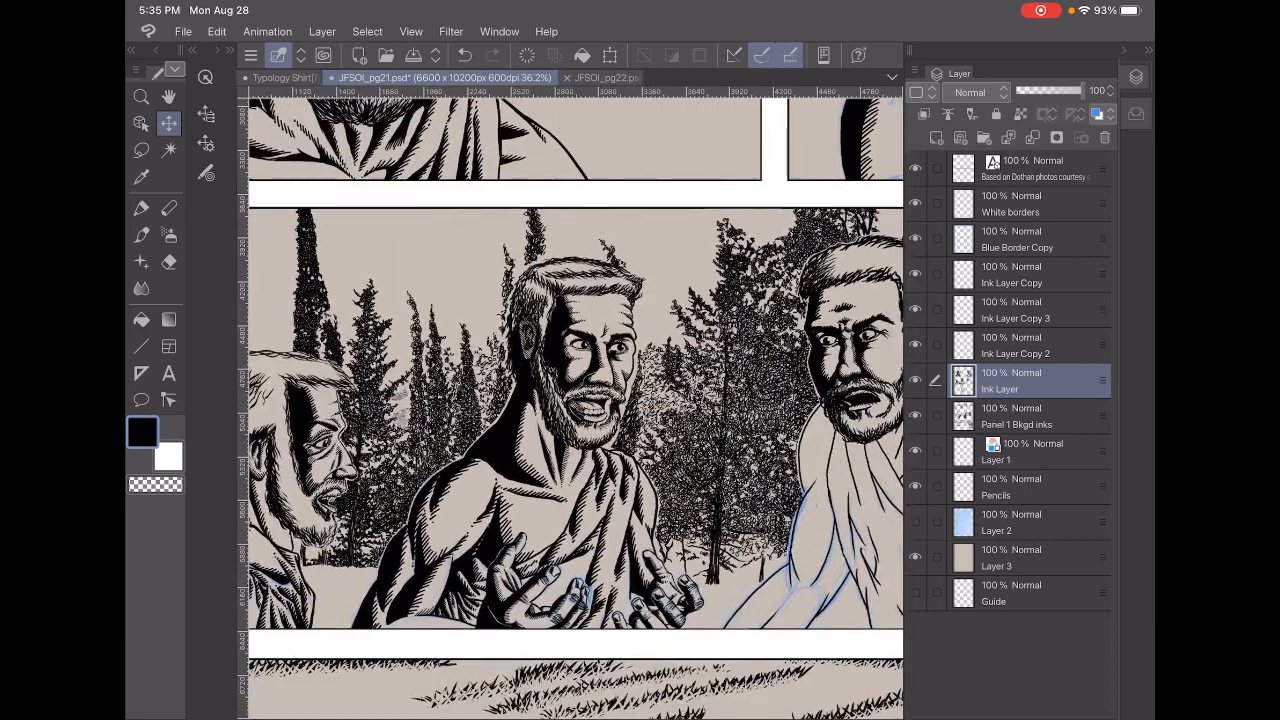
scroll(570, 400, "up", 1)
scroll(570, 400, "down", 2)
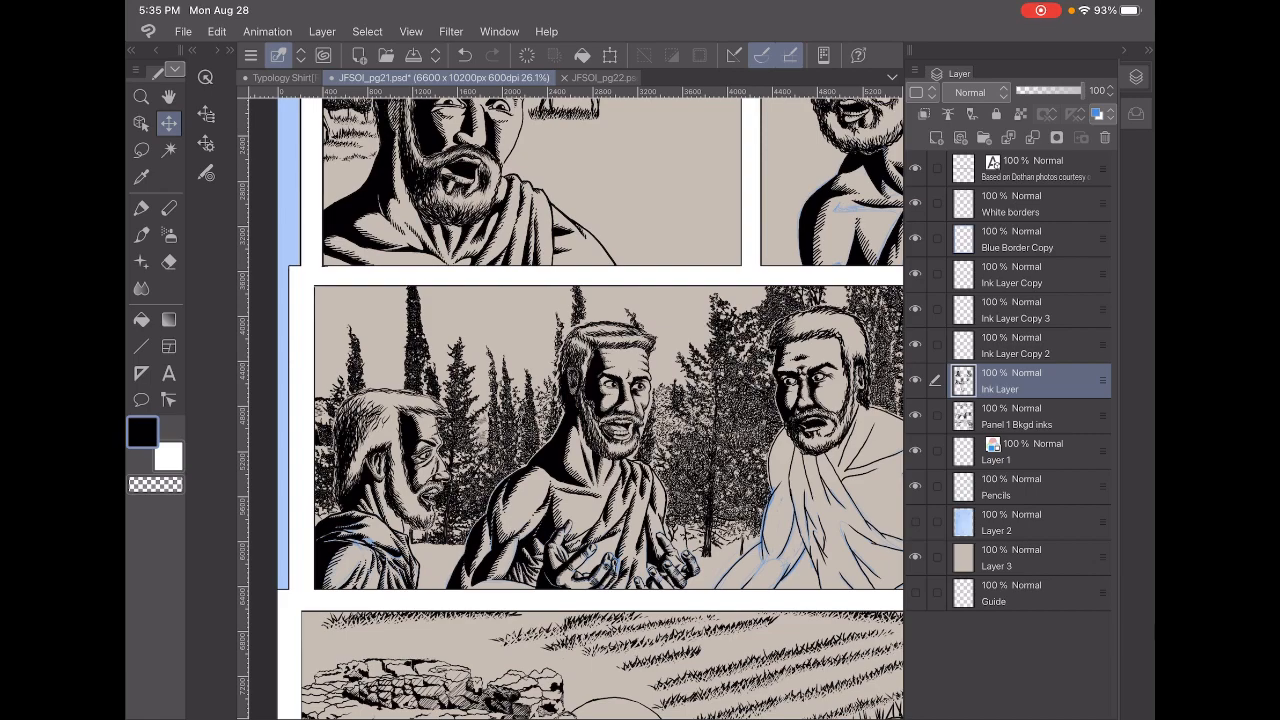
scroll(600, 400, "up", 3)
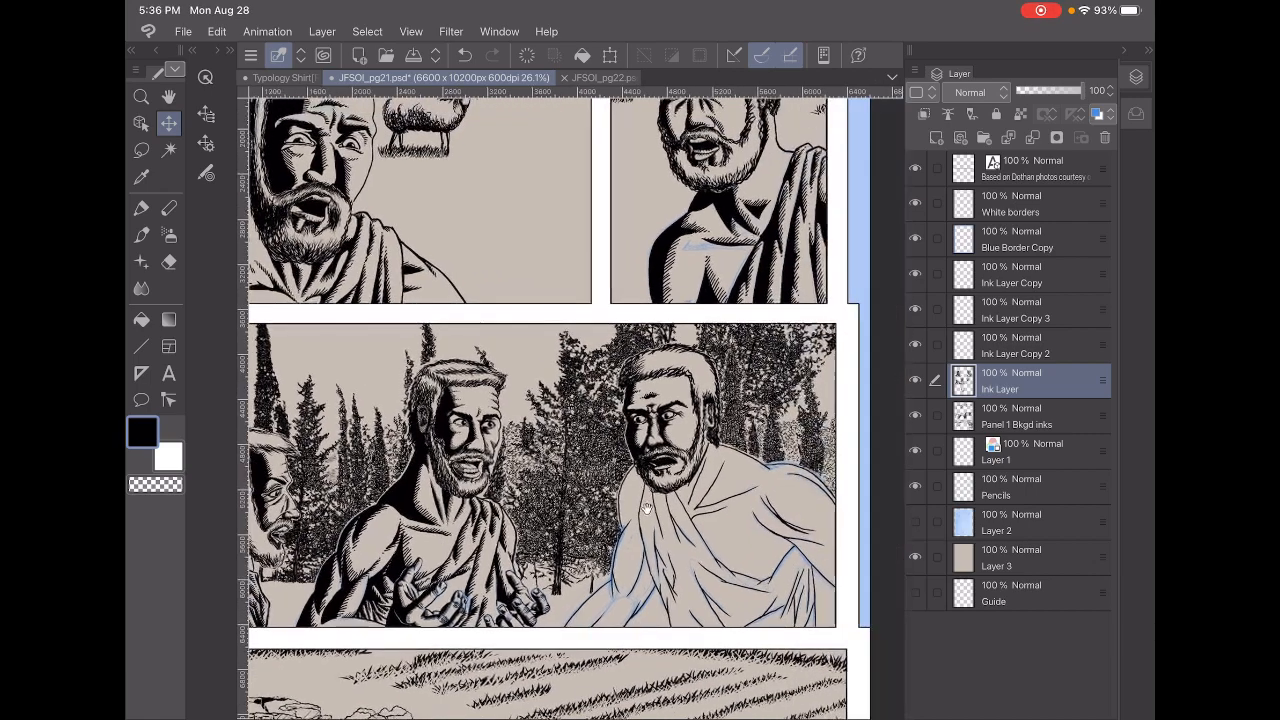
scroll(550, 400, "down", 3)
scroll(550, 400, "down", 2)
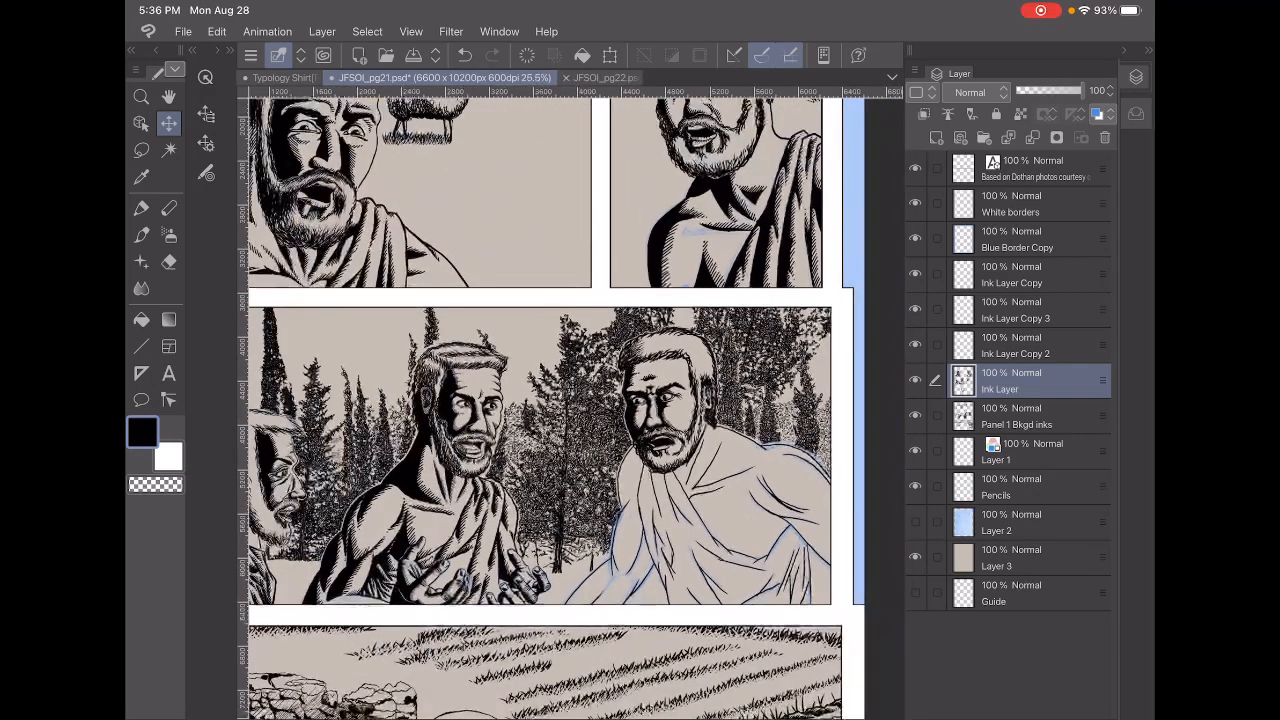
scroll(550, 400, "down", 1)
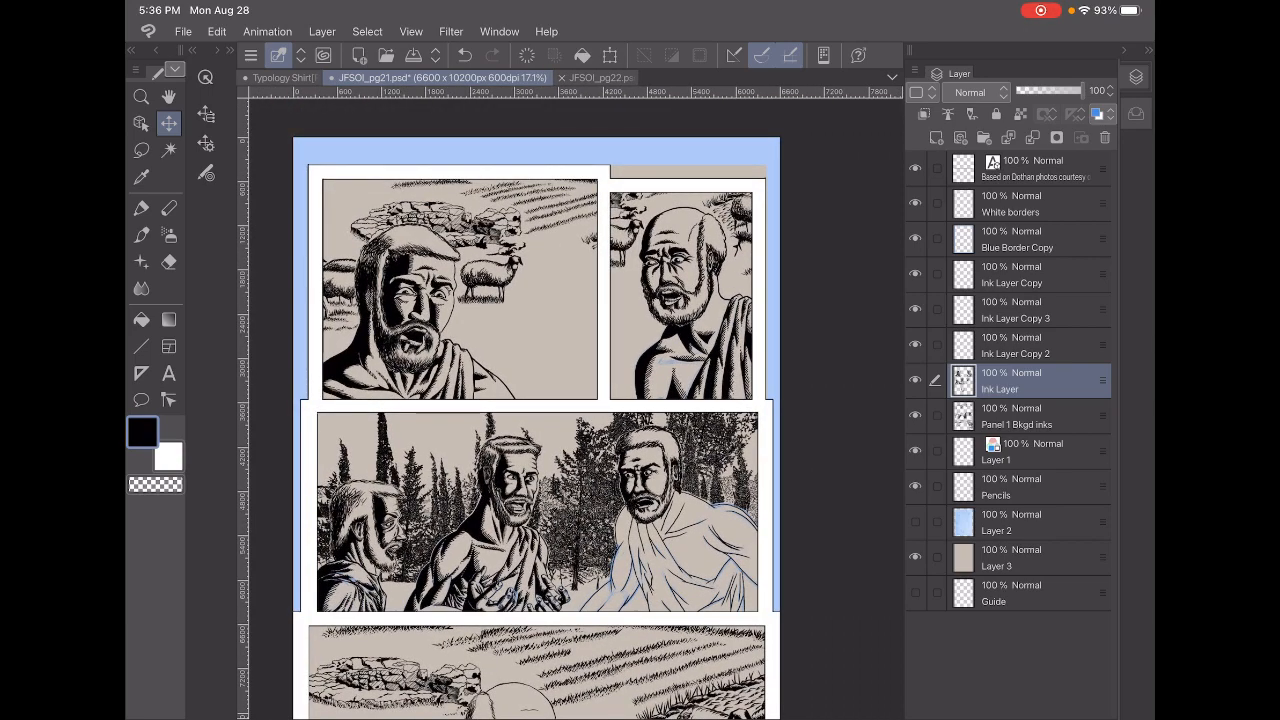
scroll(460, 290, "up", 4)
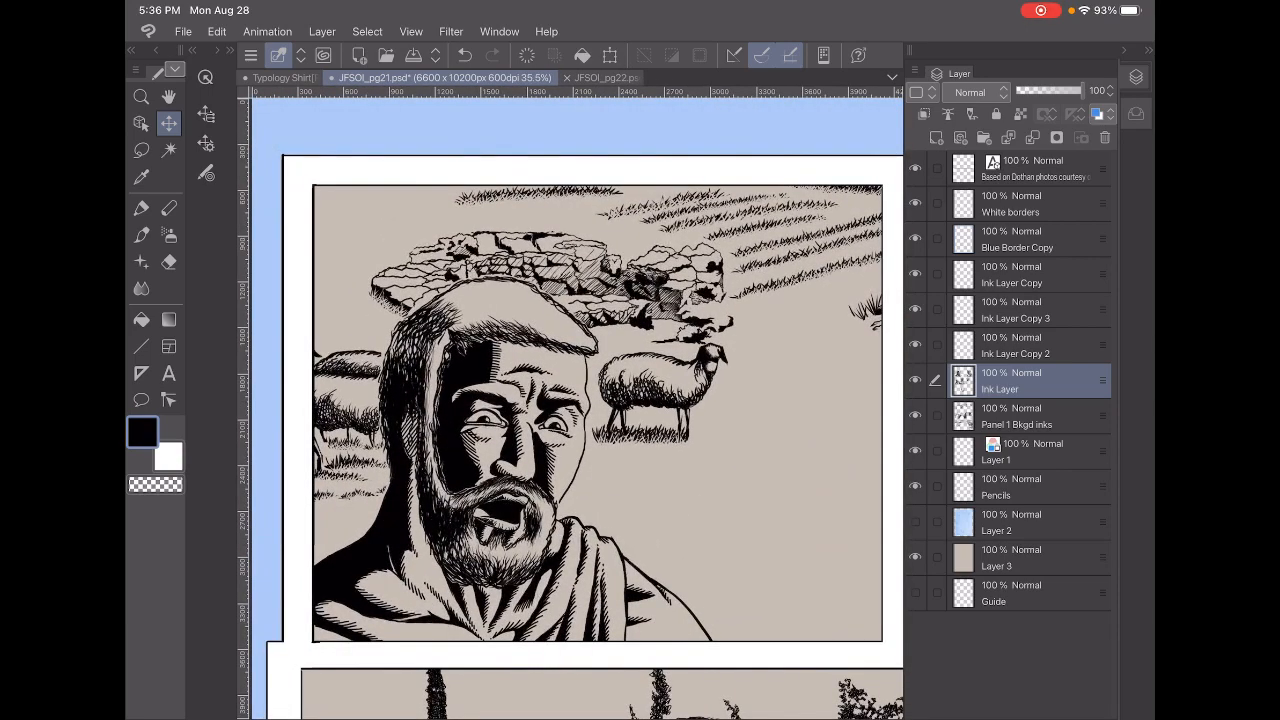
scroll(550, 400, "right", 5)
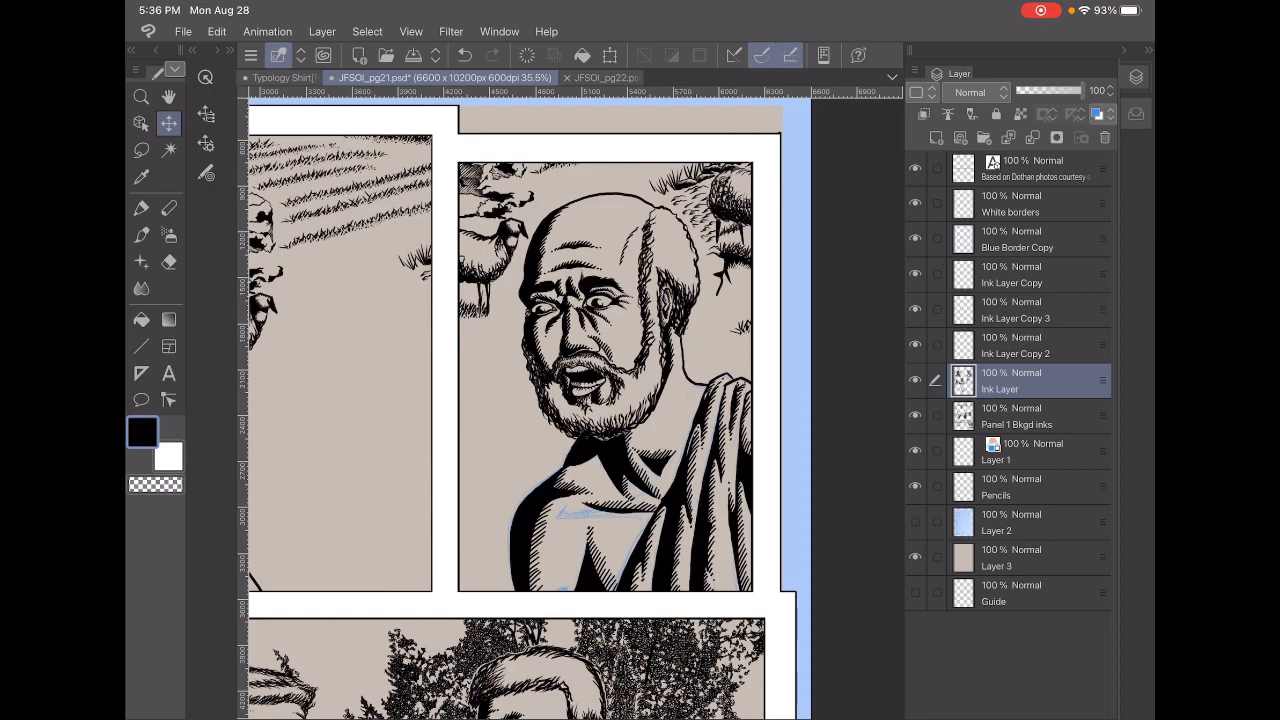
scroll(550, 400, "down", 10)
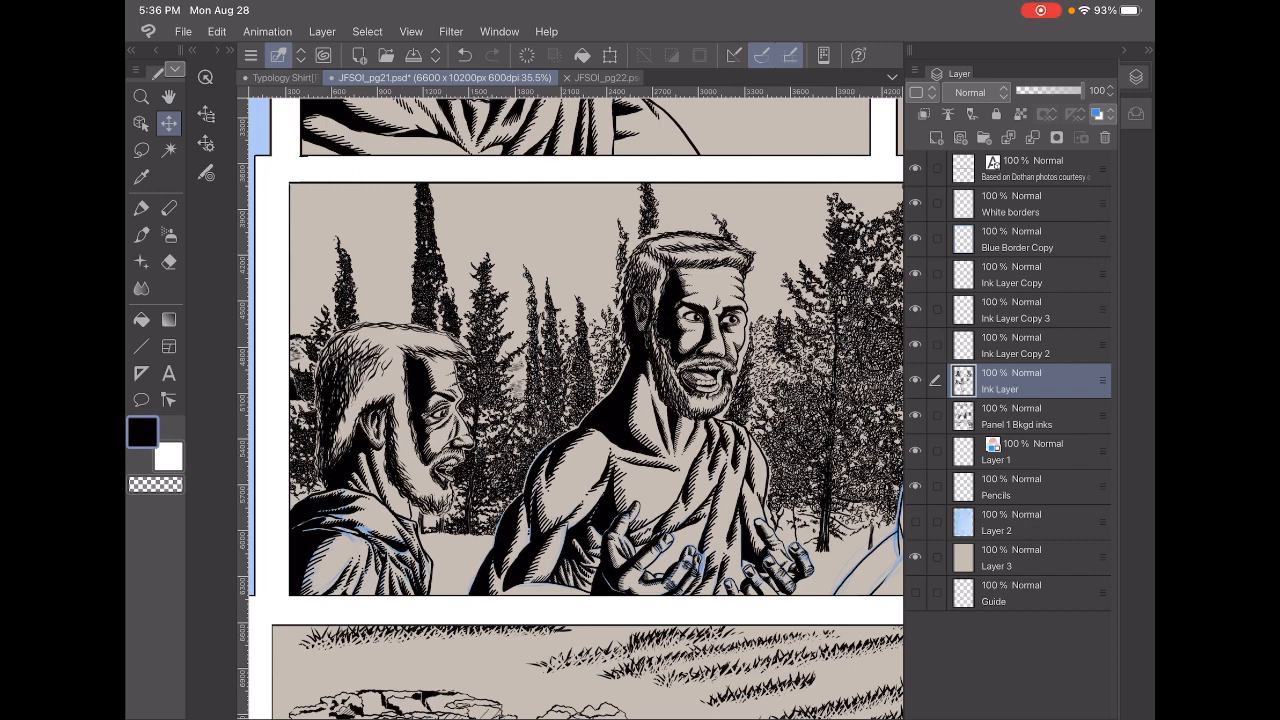
key("ctrl+z")
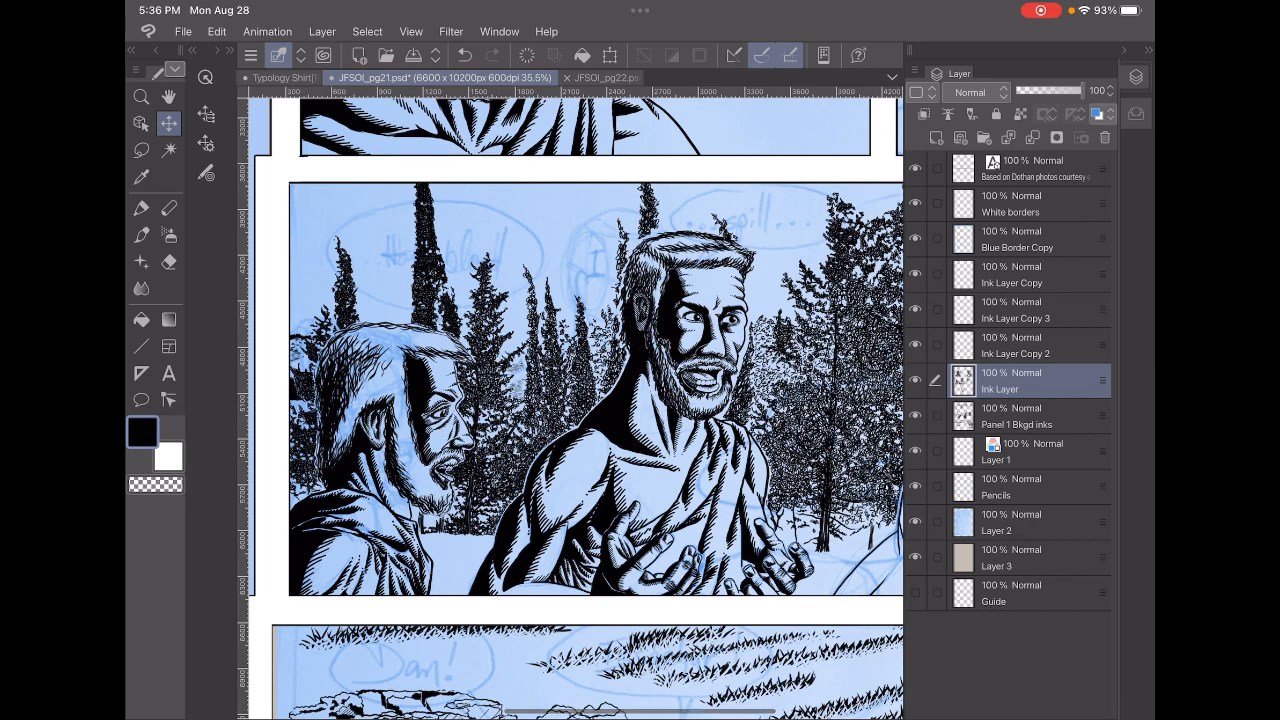
scroll(570, 390, "right", 5)
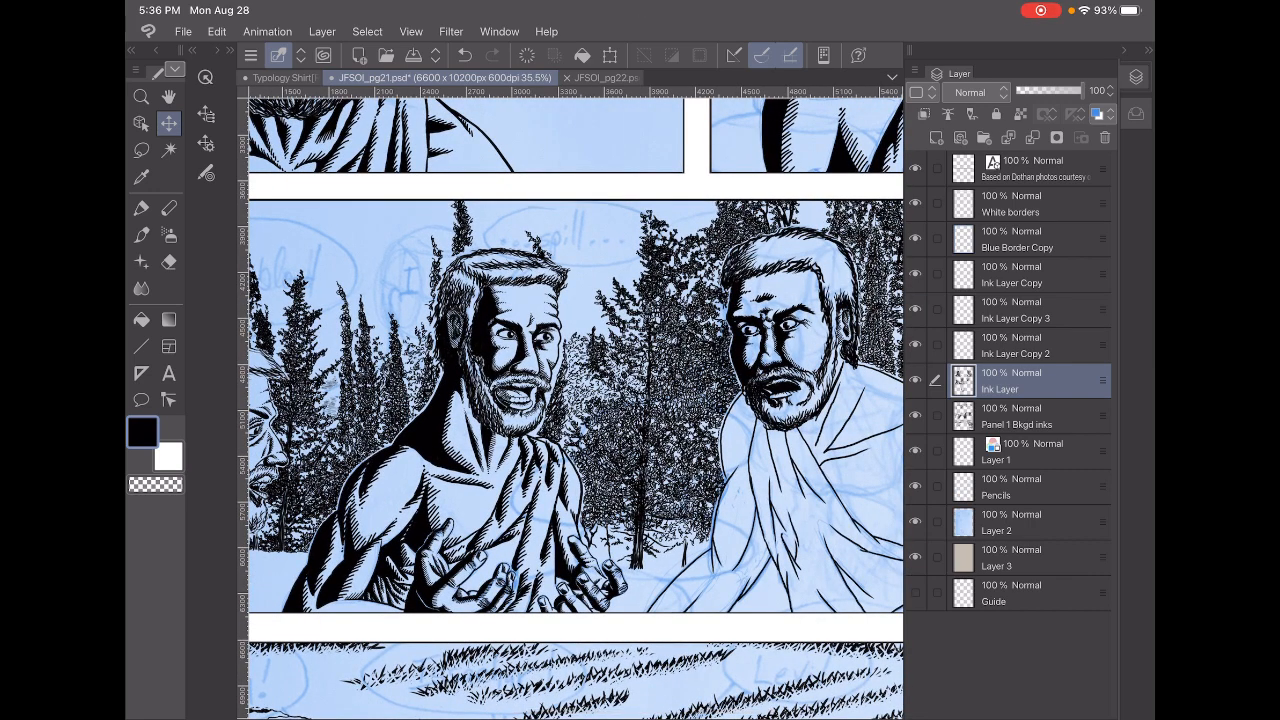
scroll(570, 390, "right", 5)
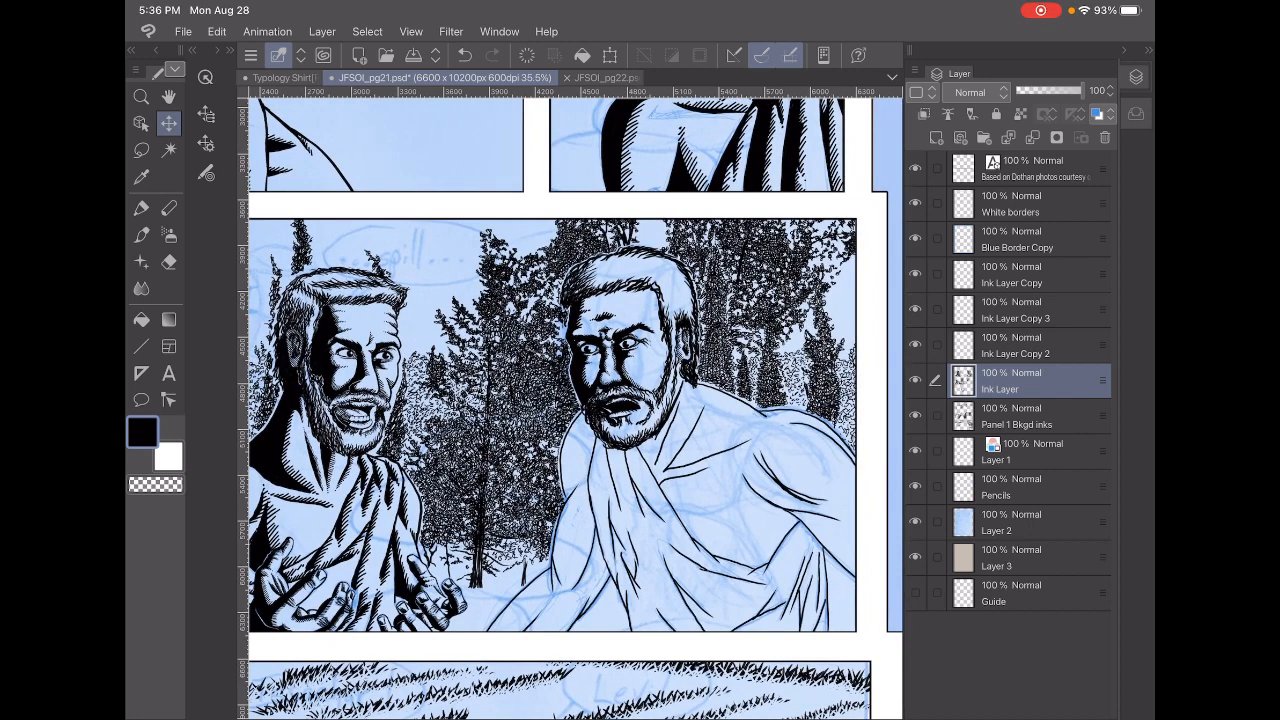
left_click(915, 521)
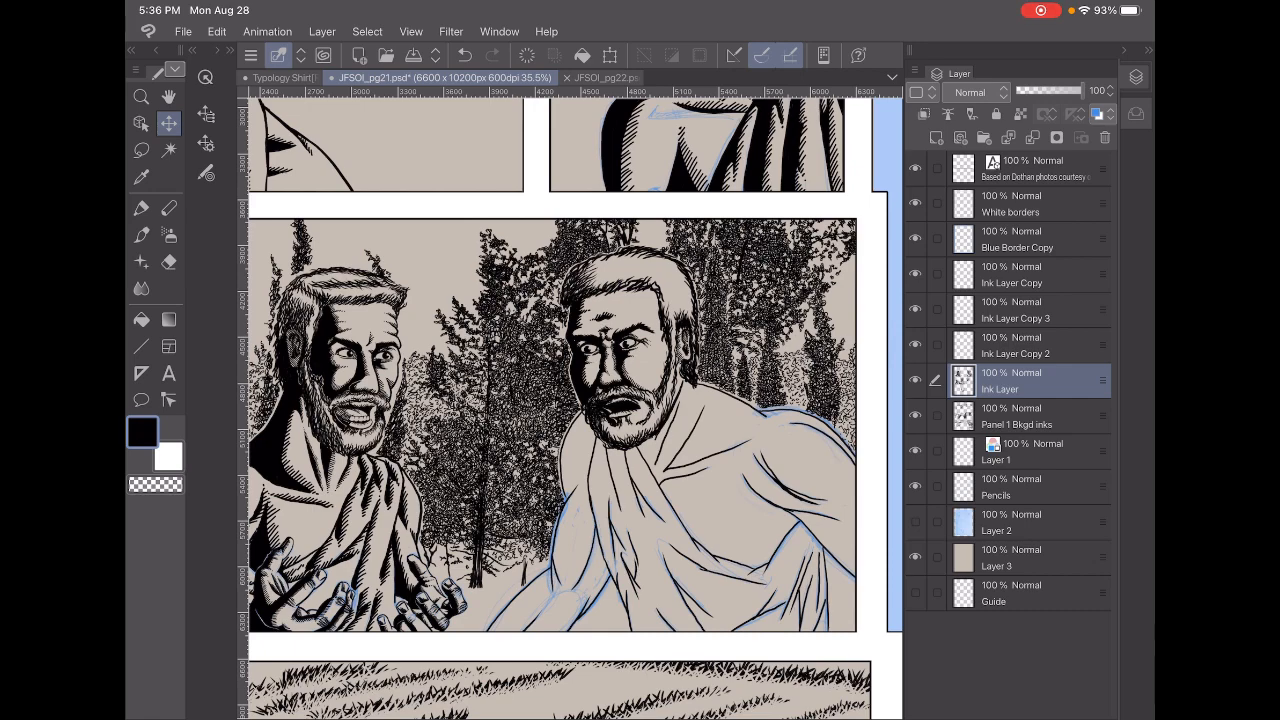
scroll(620, 400, "up", 3)
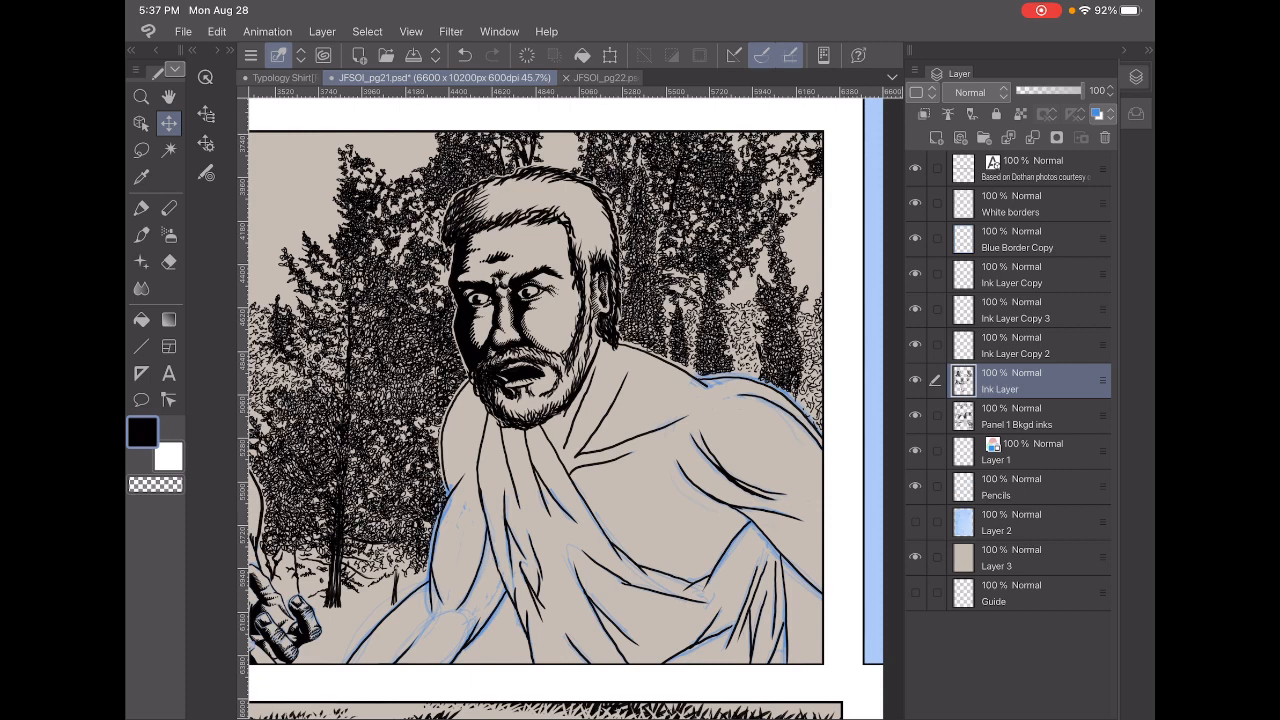
Erase the excess end of the shoulder fold ink line on the Ink Layer with the eraser
left_click(1030, 451)
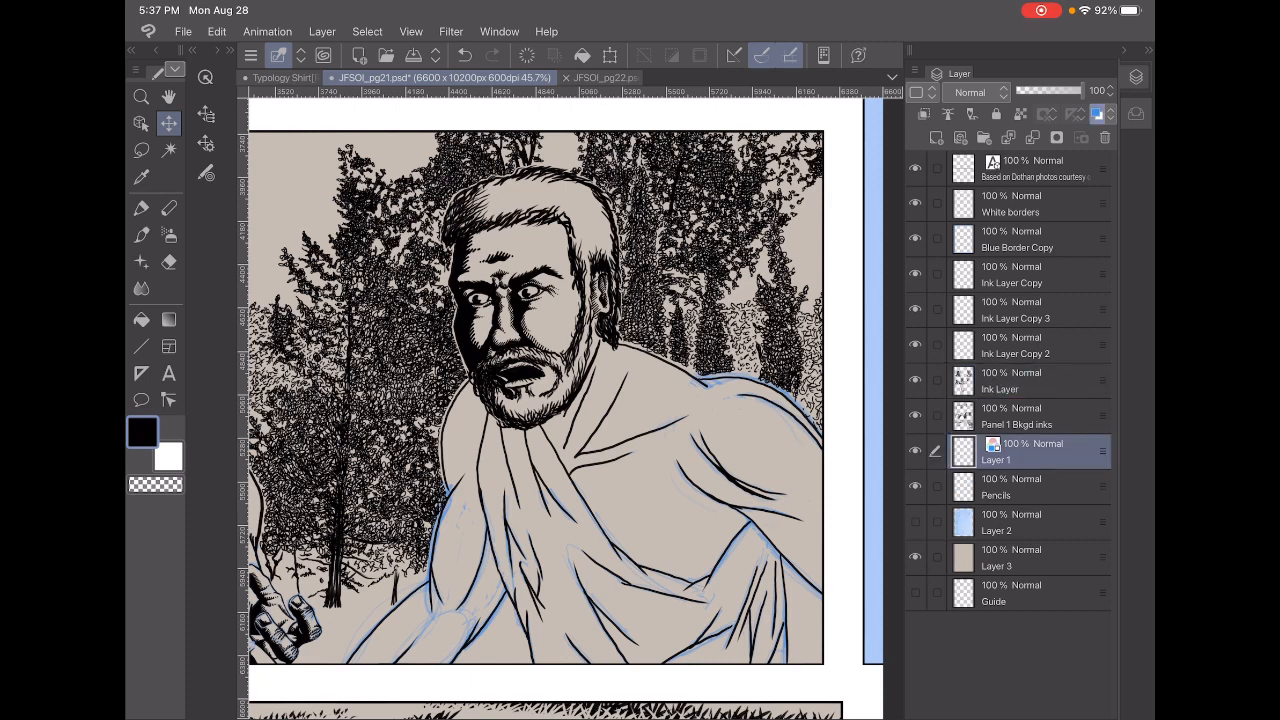
left_click(169, 207)
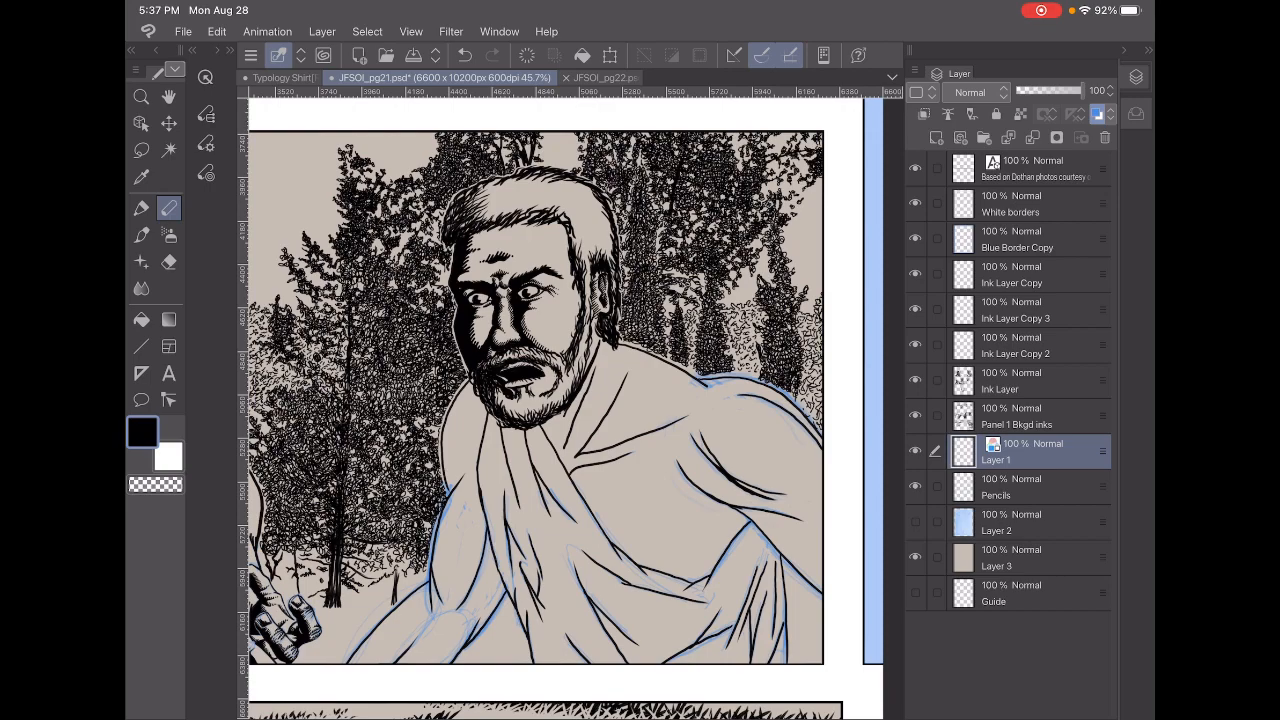
scroll(540, 300, "up", 5)
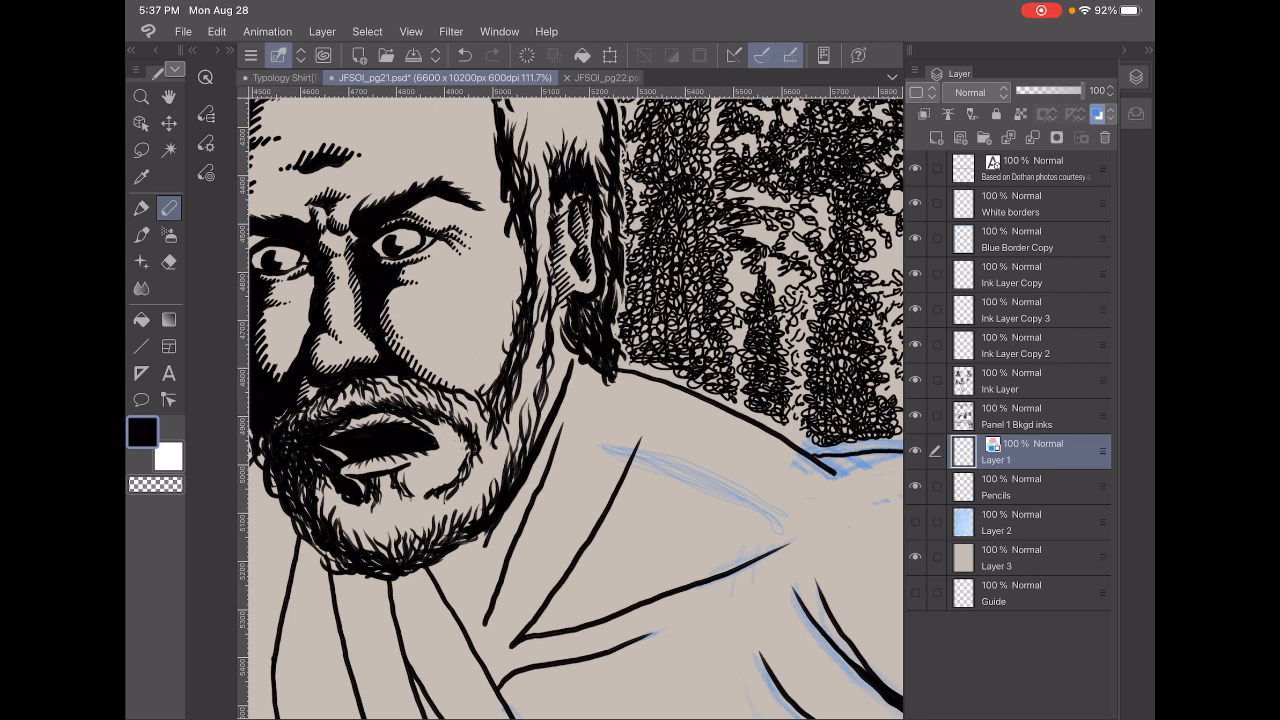
key("e")
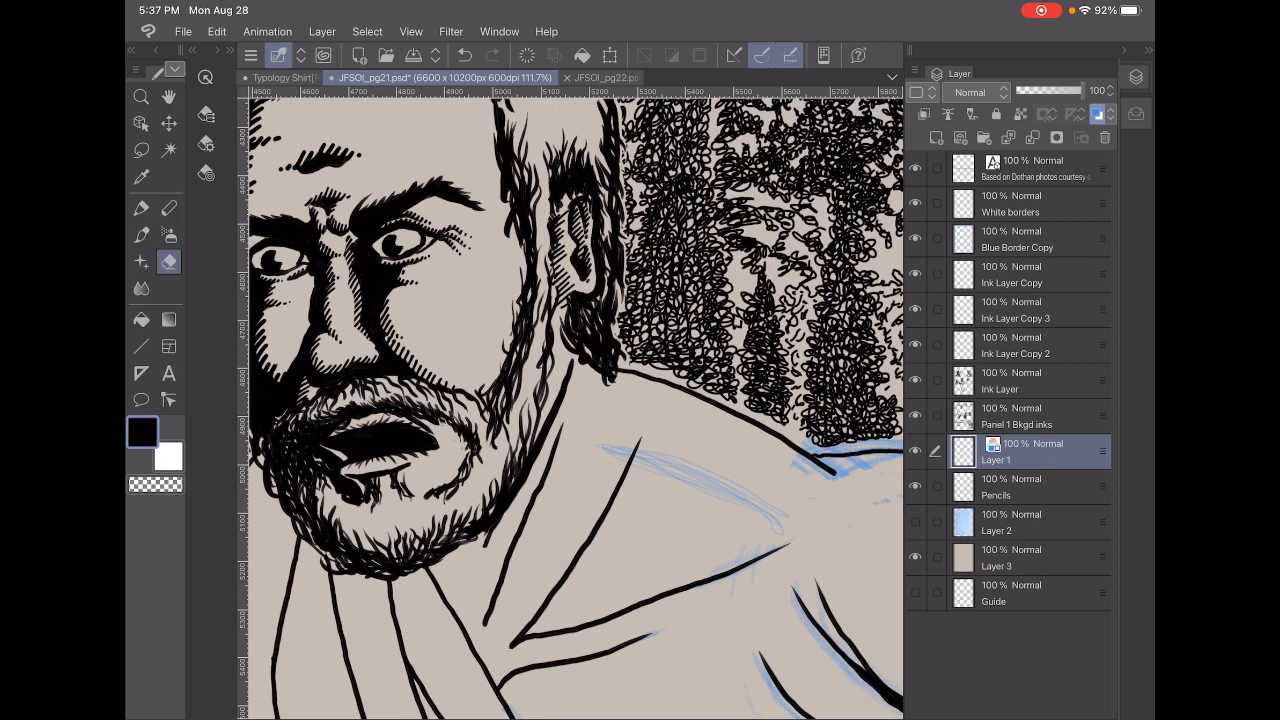
left_click(1030, 380)
left_click_drag(640, 440, 508, 642)
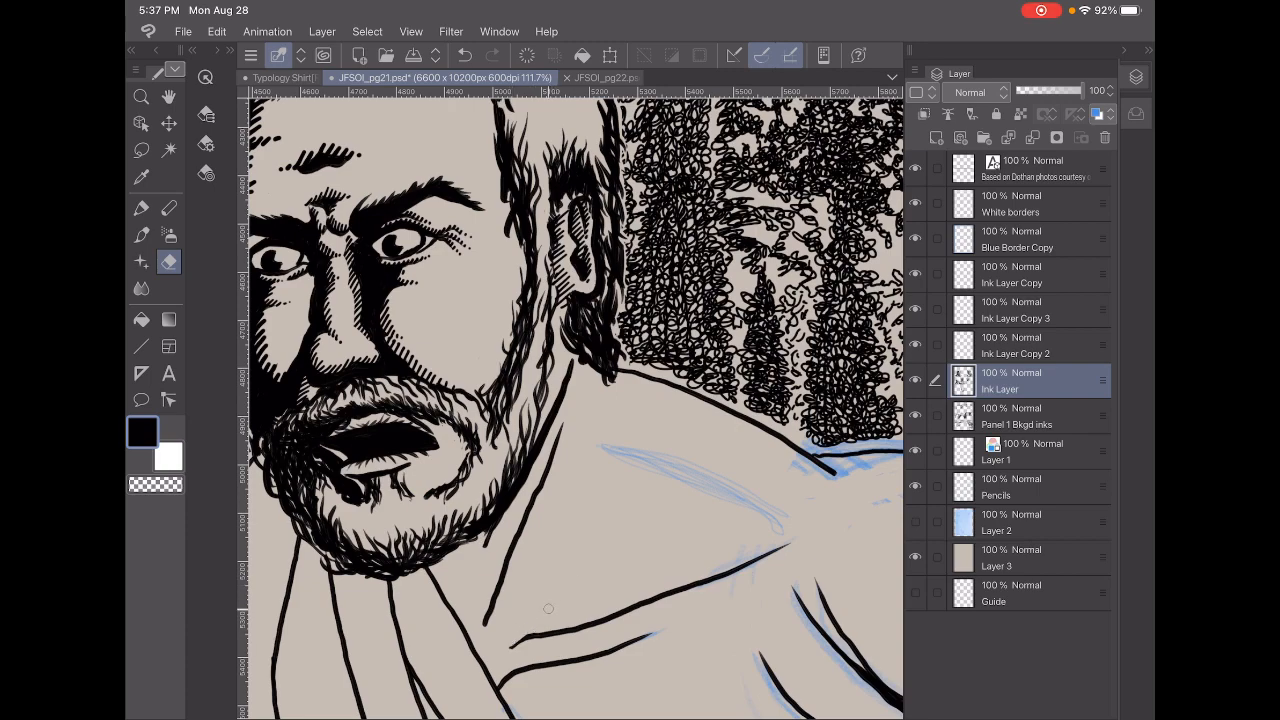
scroll(570, 400, "down", 5)
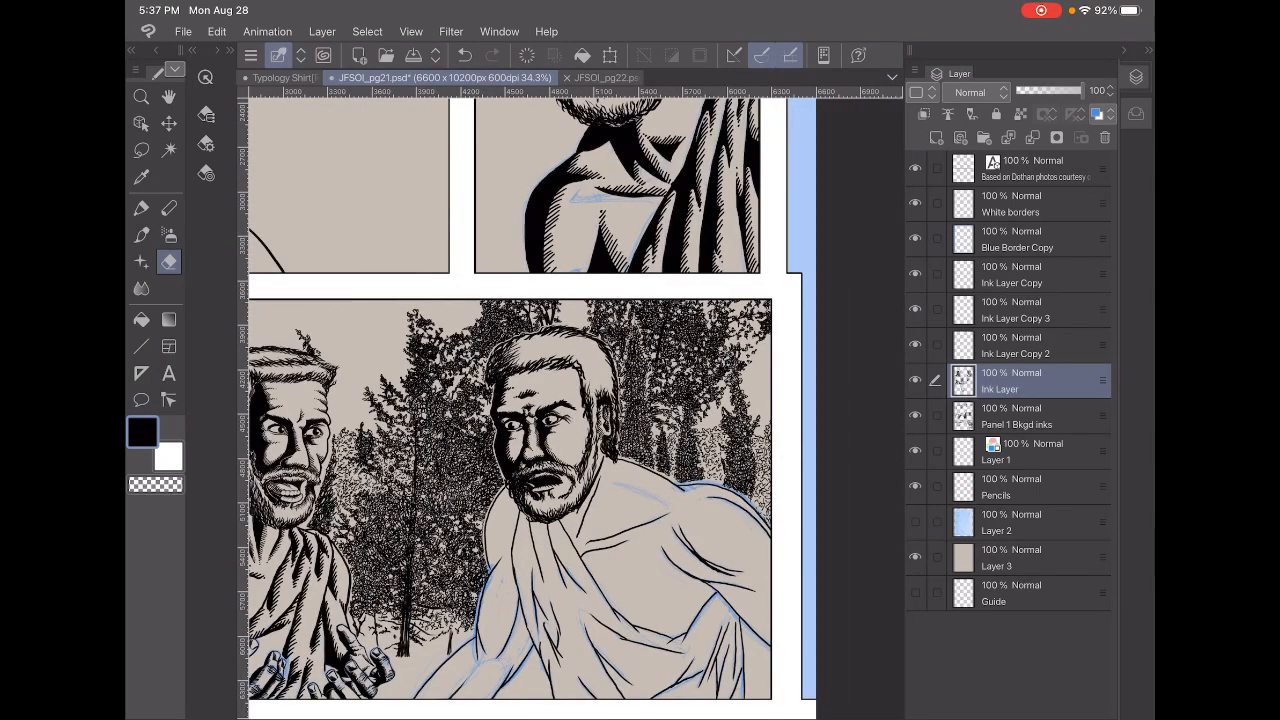
scroll(560, 450, "up", 5)
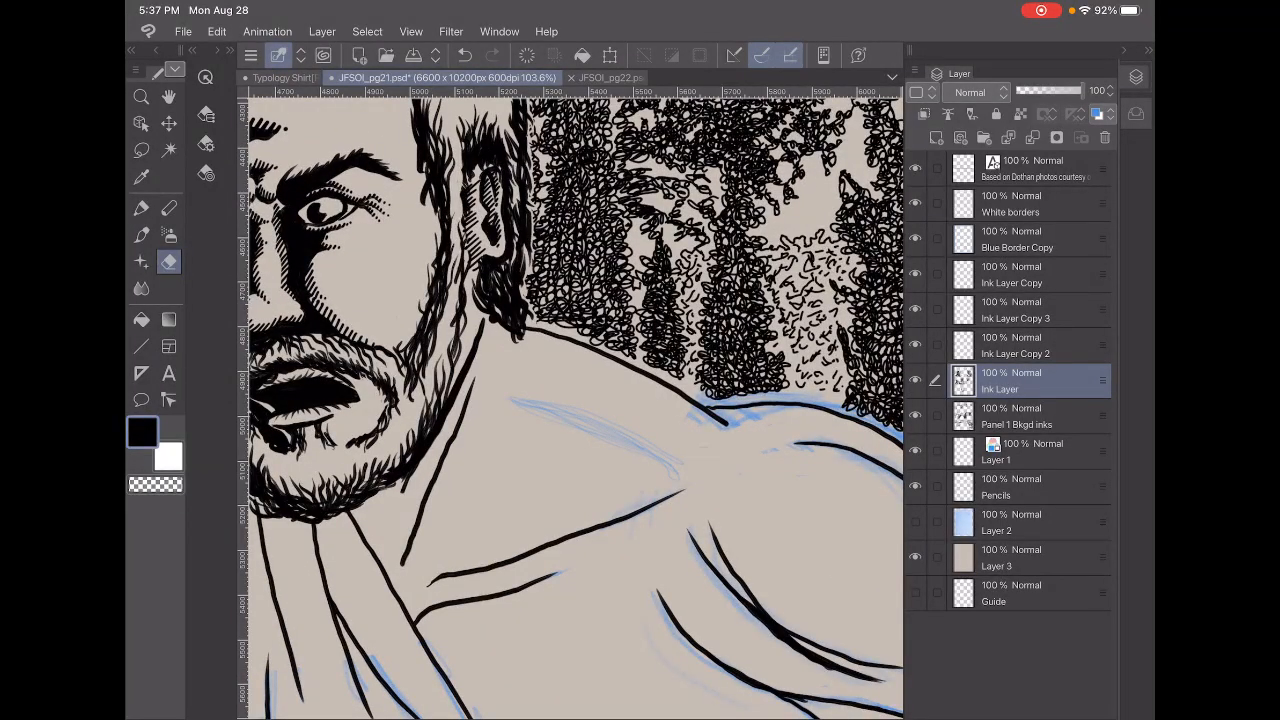
scroll(570, 400, "down", 4)
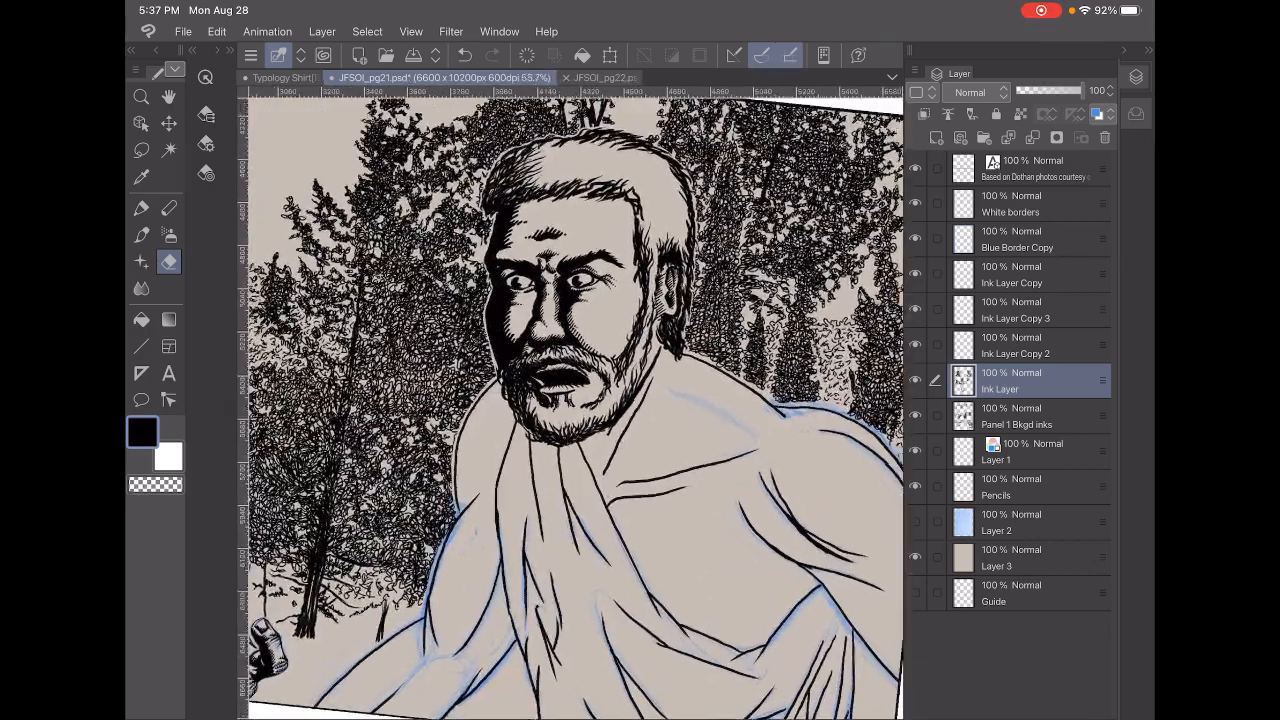
scroll(570, 350, "up", 3)
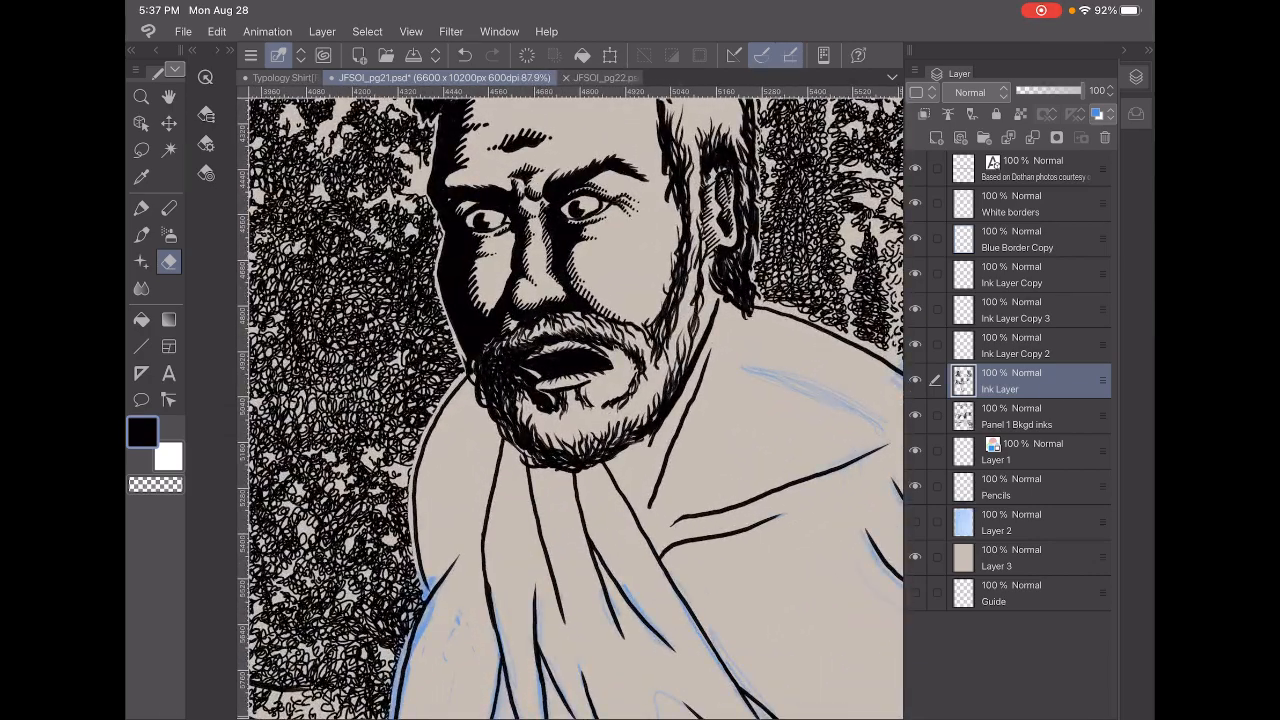
left_click_drag(700, 500, 400, 250)
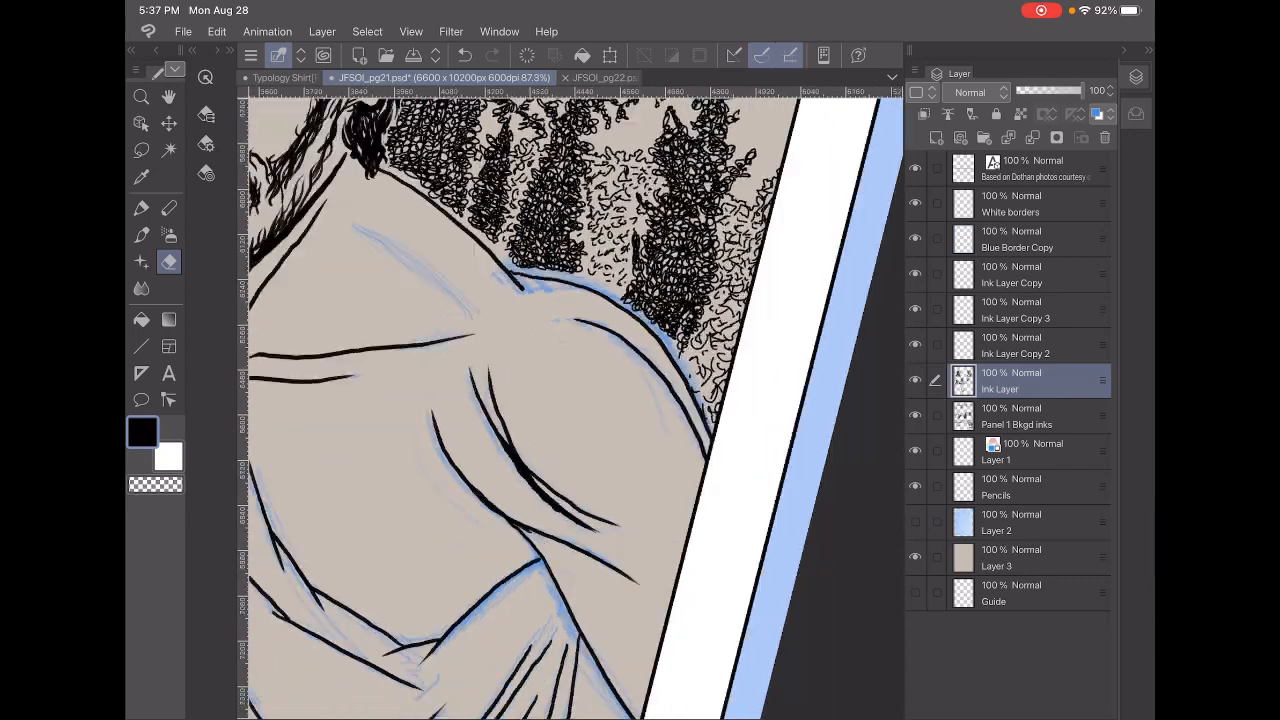
scroll(570, 350, "up", 2)
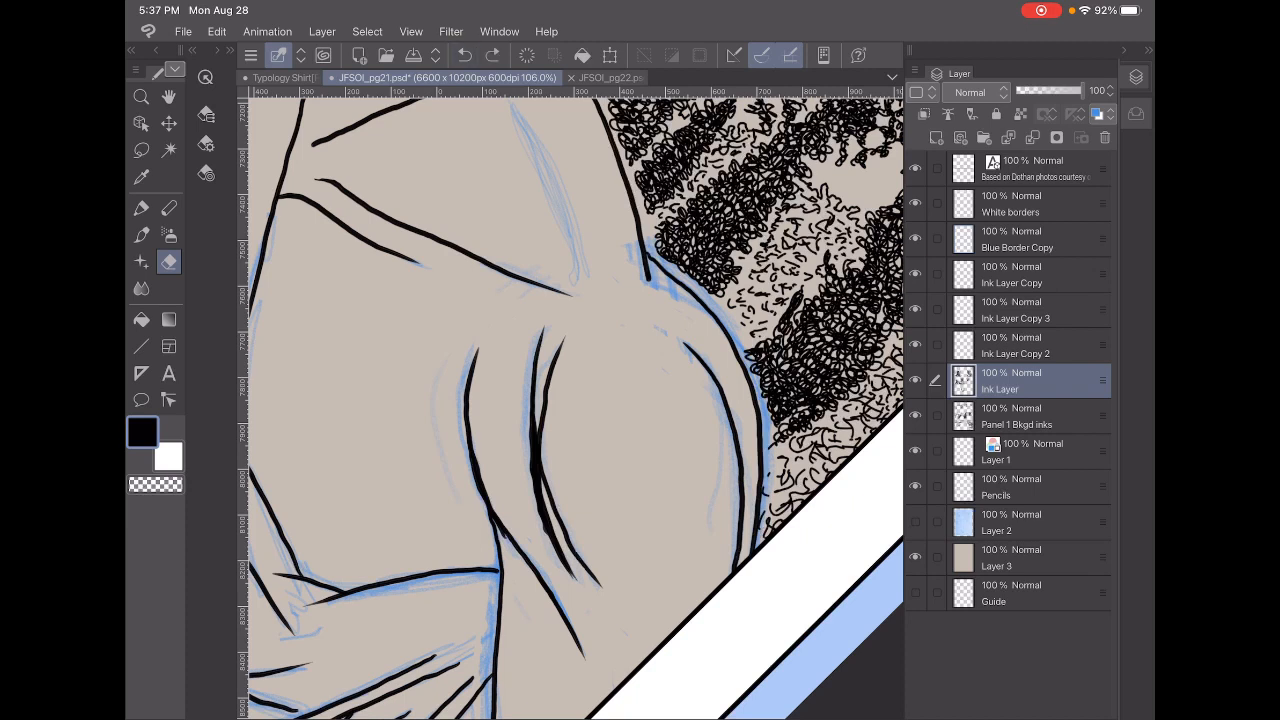
Pencil a light guide line along the arm fold on Layer 1 with the pen
key("p")
left_click(1040, 451)
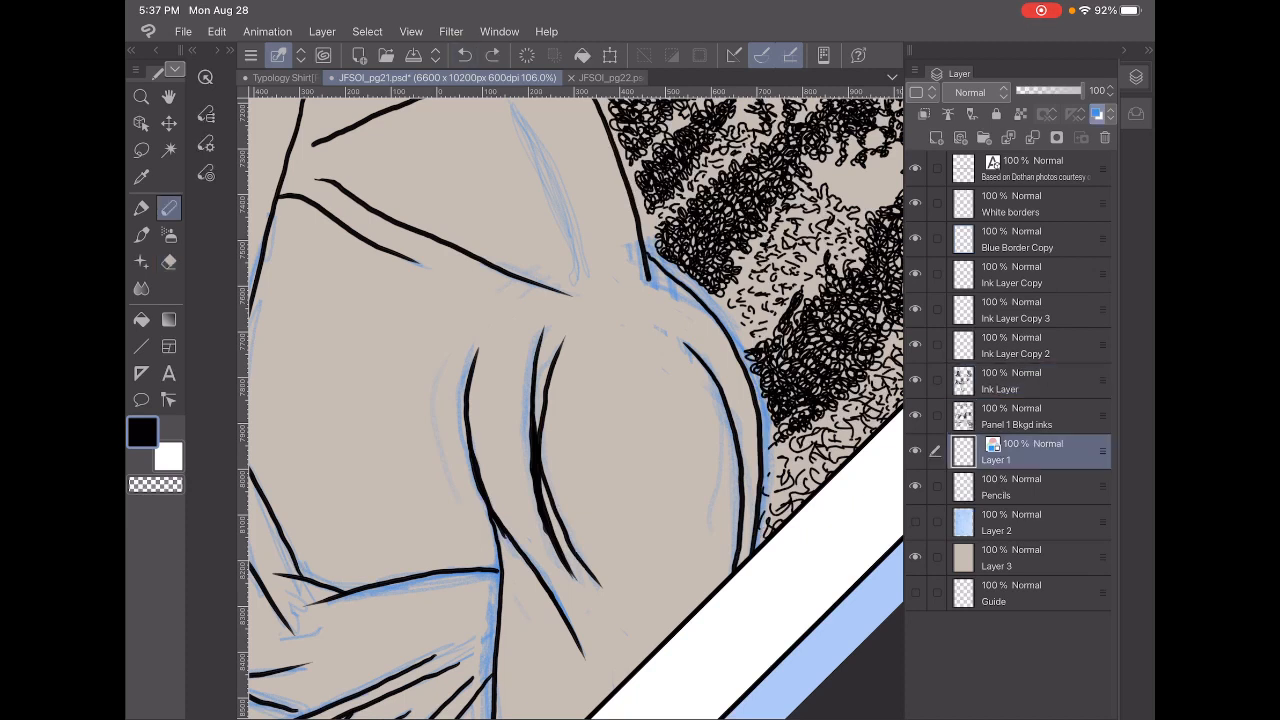
left_click_drag(568, 500, 564, 370)
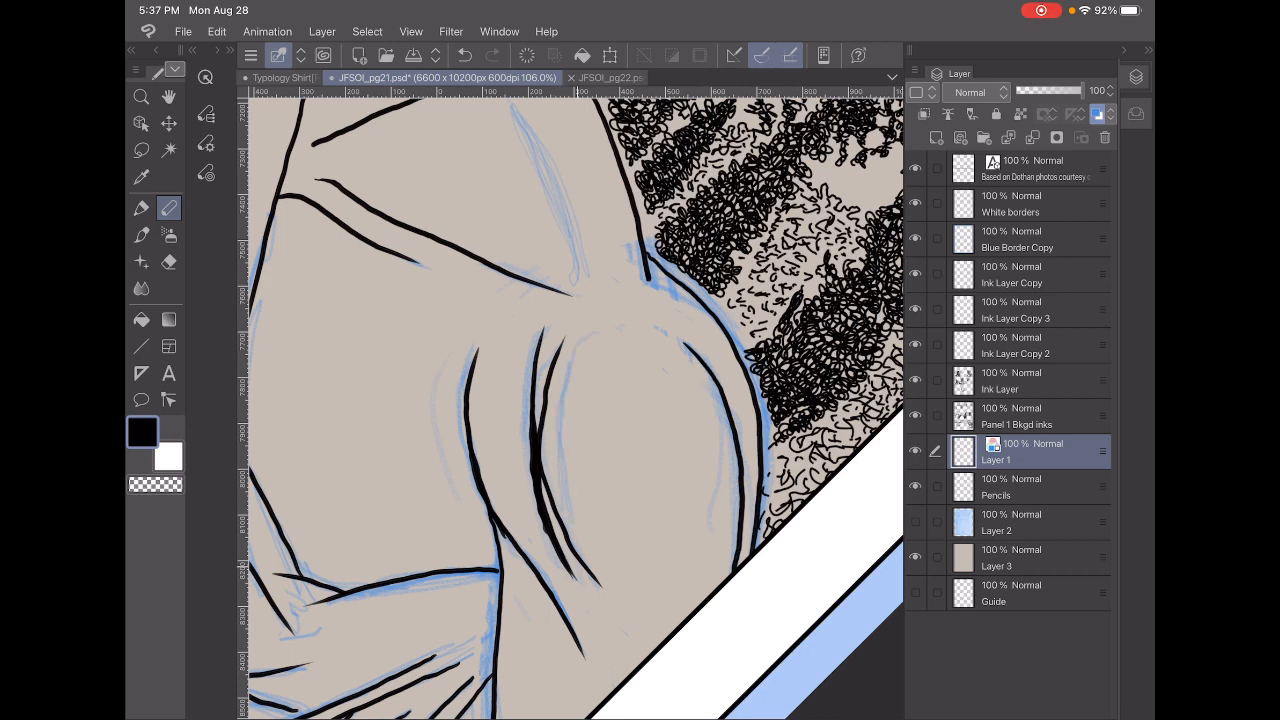
left_click_drag(567, 436, 567, 472)
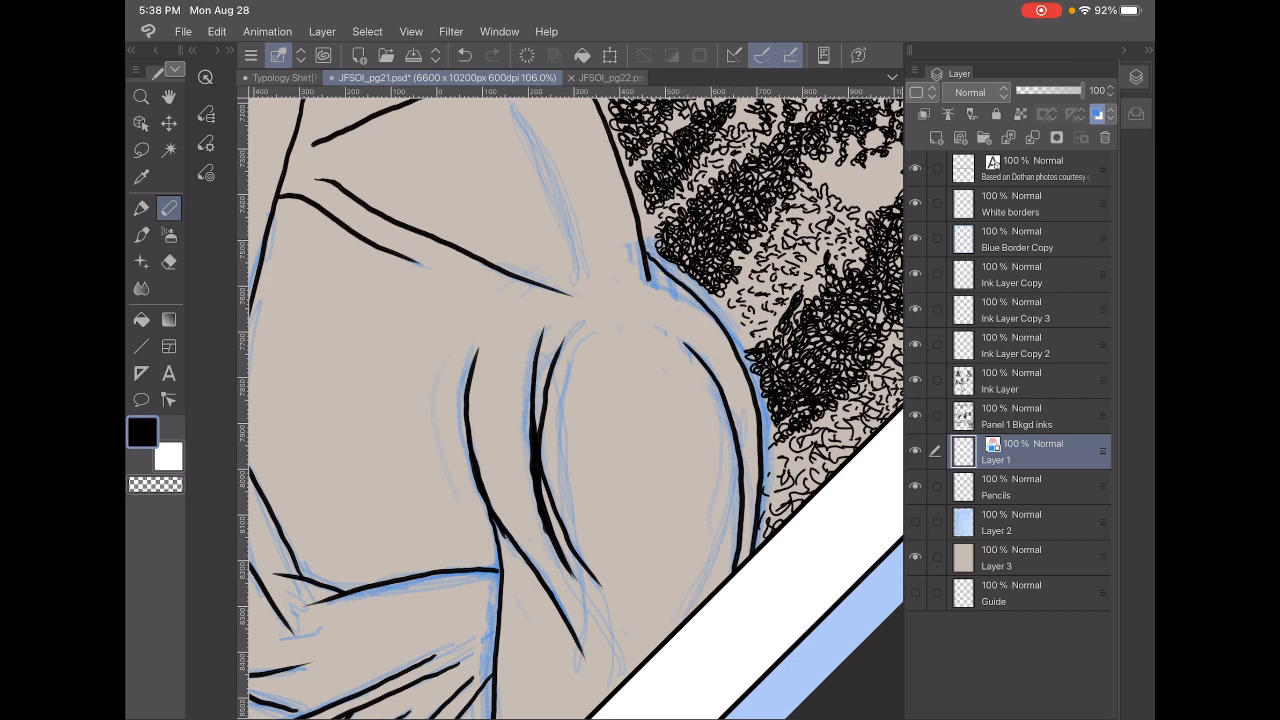
Erase the stray black ink line on the robe's shoulder from the Ink Layer
key("e")
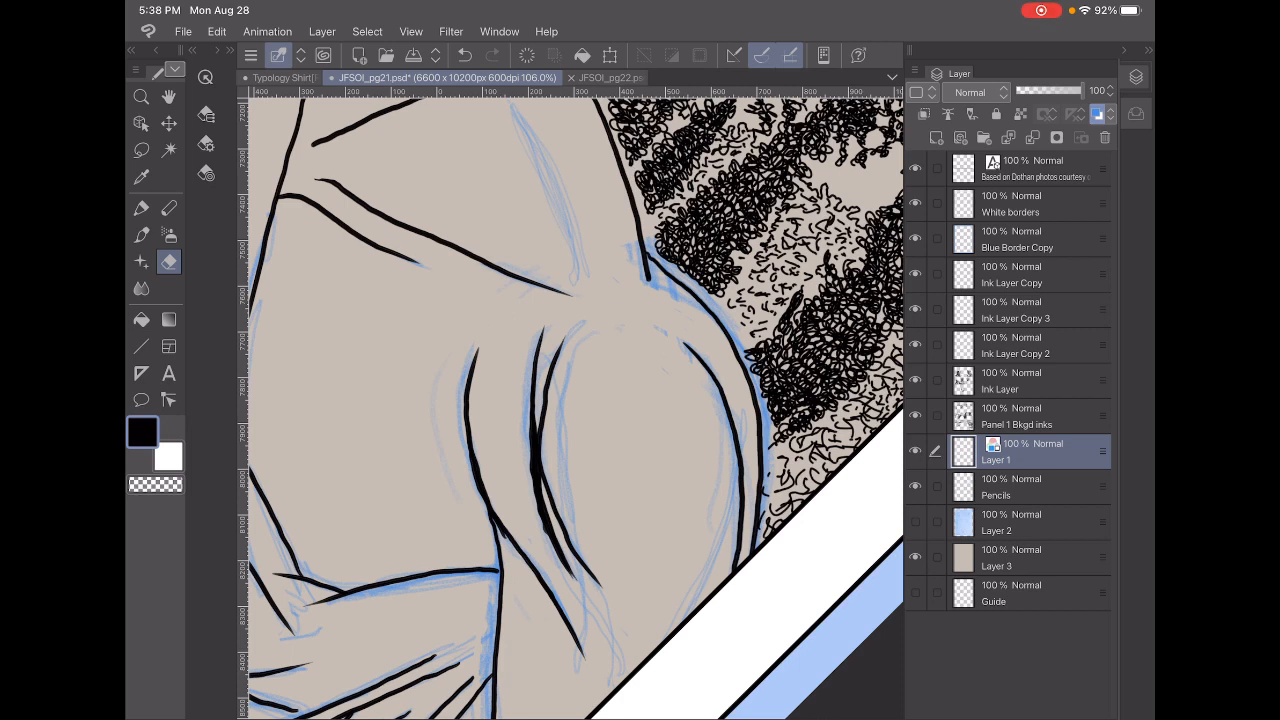
left_click(1030, 380)
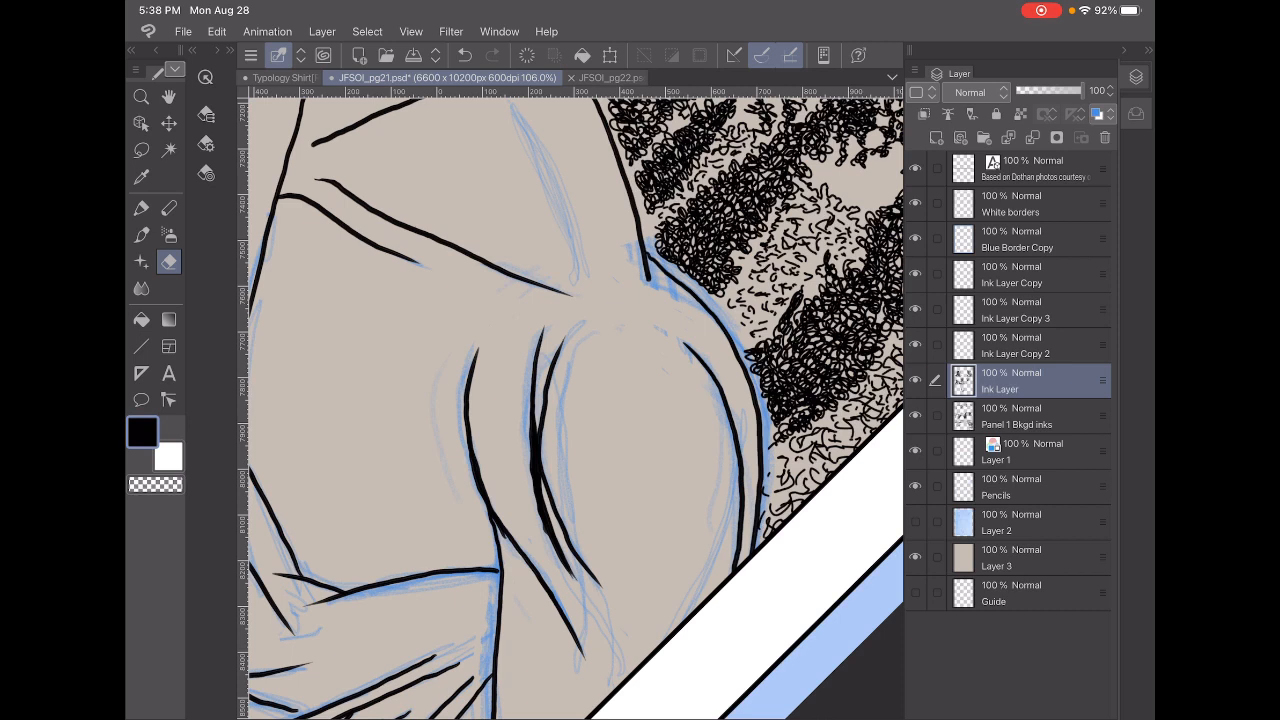
left_click_drag(742, 485, 736, 565)
left_click_drag(740, 448, 740, 485)
Erase the black ink strokes along the arm curve, leaving the blue pencil folds exposed
left_click_drag(540, 330, 536, 500)
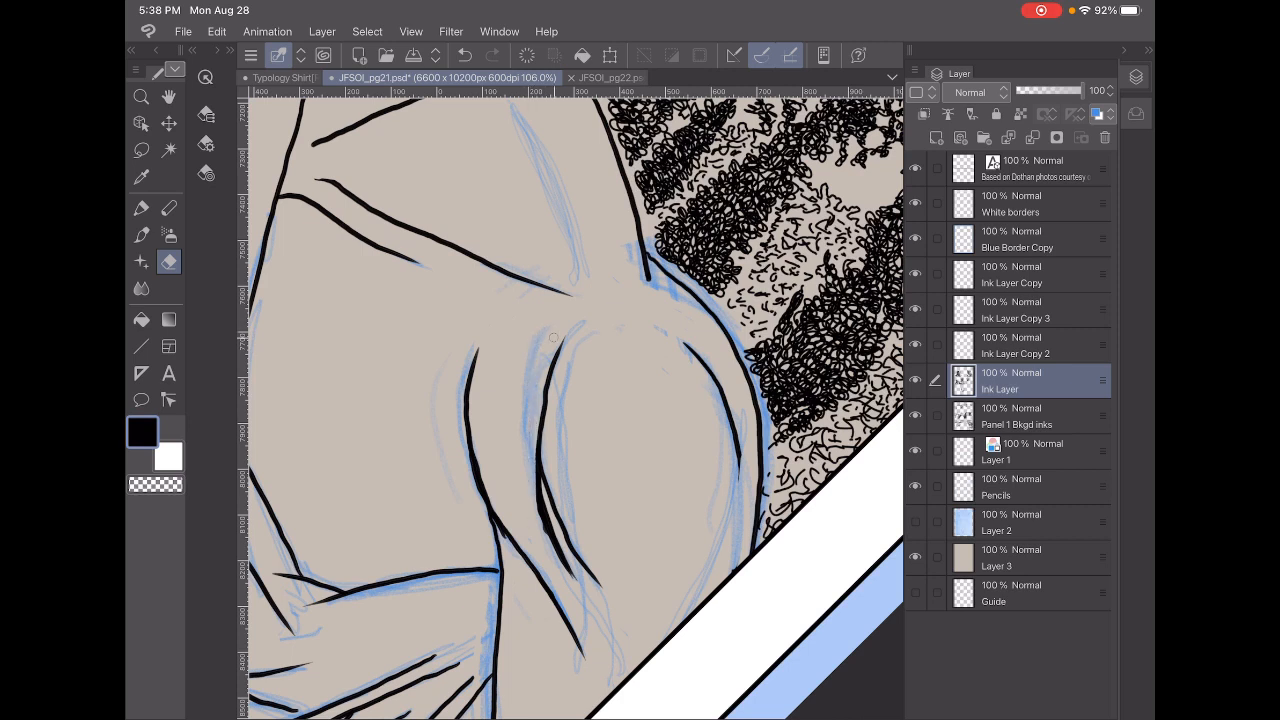
left_click_drag(552, 330, 560, 570)
left_click_drag(547, 495, 550, 560)
left_click_drag(565, 515, 600, 590)
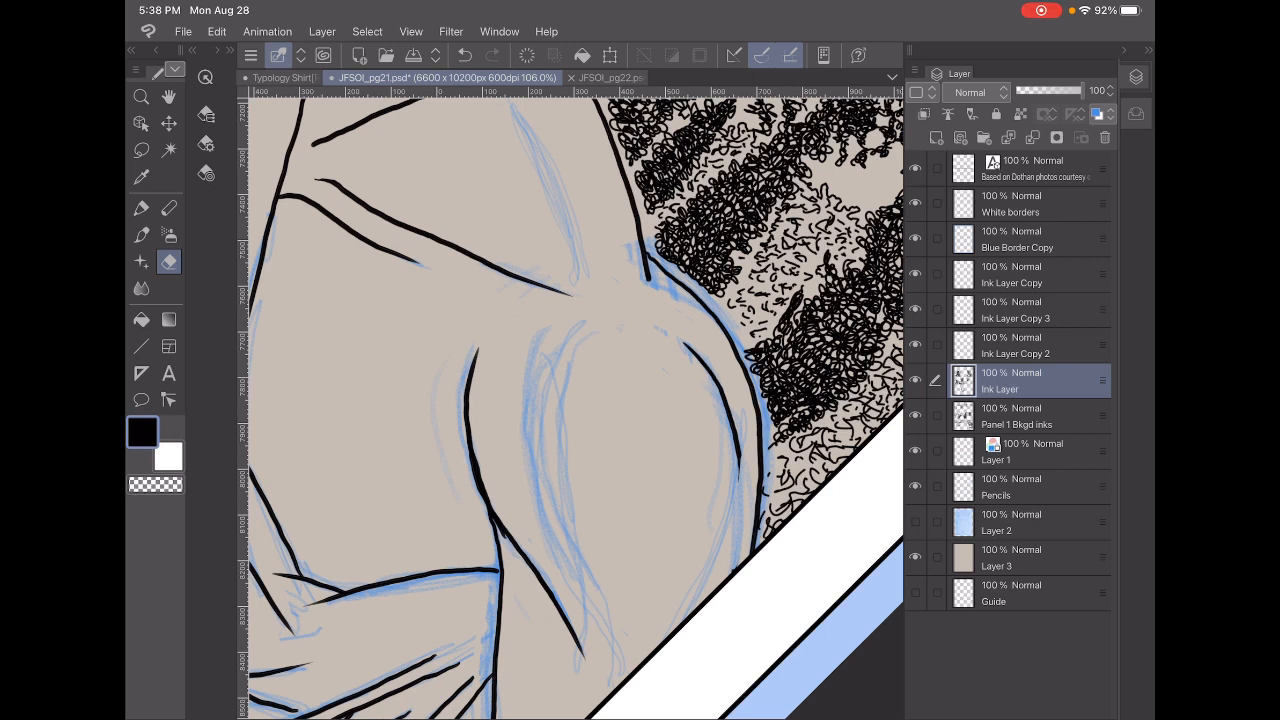
key("p")
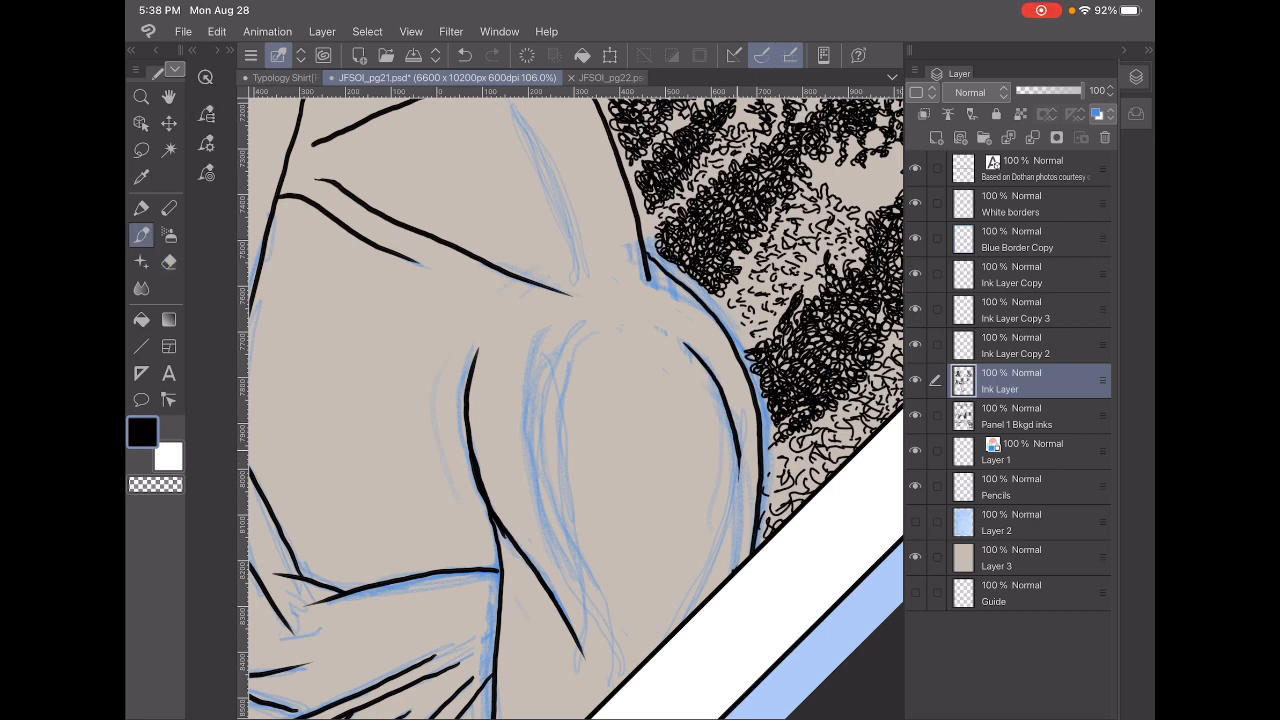
Ink the torso's outer edge and the long arm fold line, undoing and redrawing the arm stroke
left_click_drag(738, 465, 702, 605)
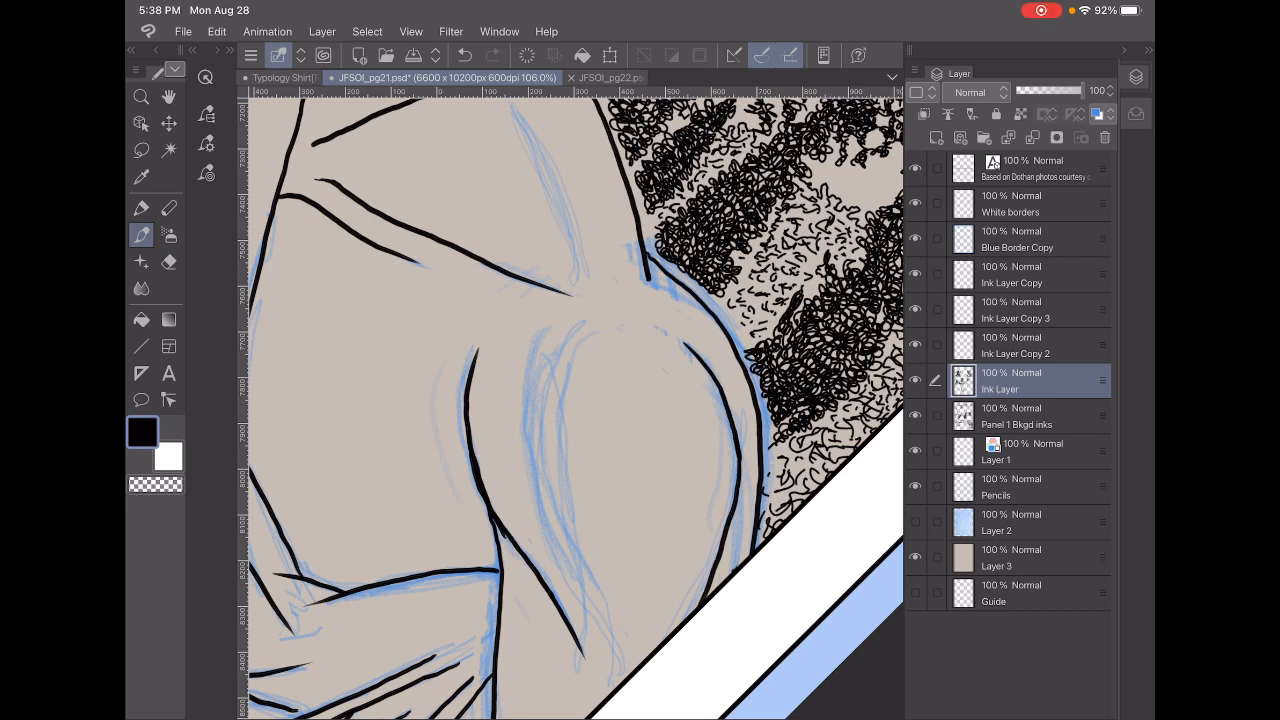
left_click_drag(543, 350, 605, 685)
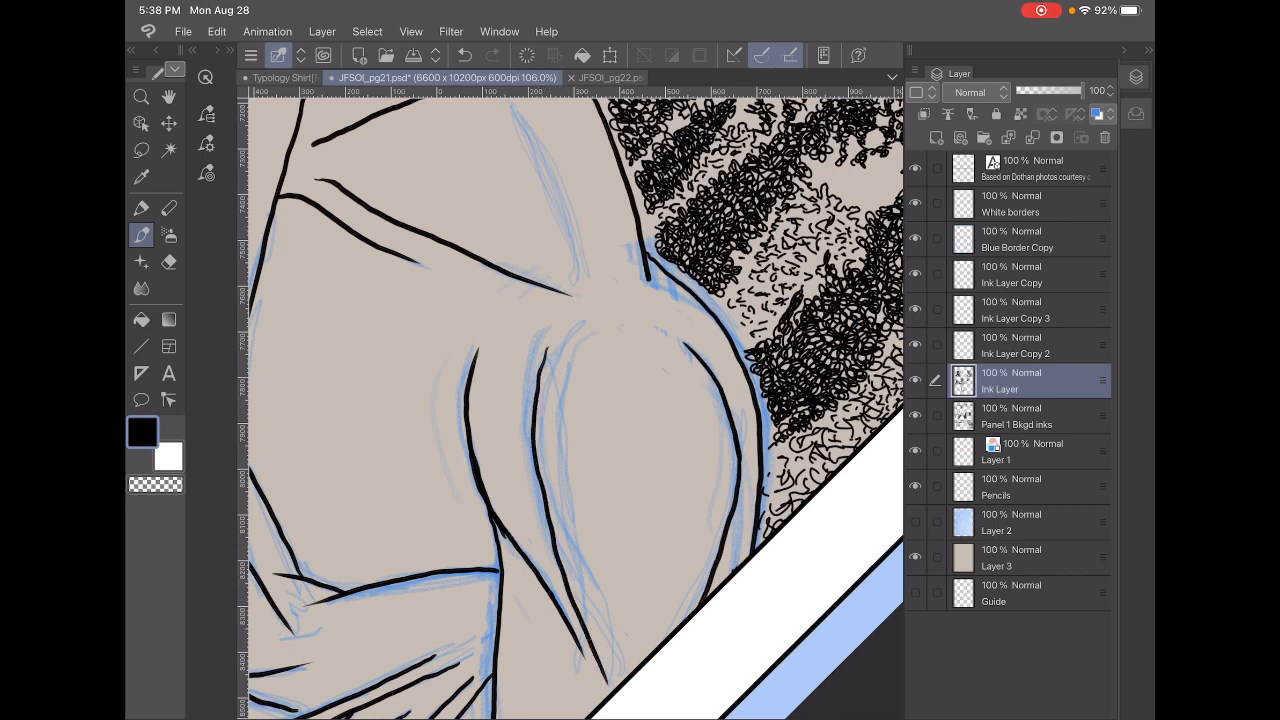
key("ctrl+z")
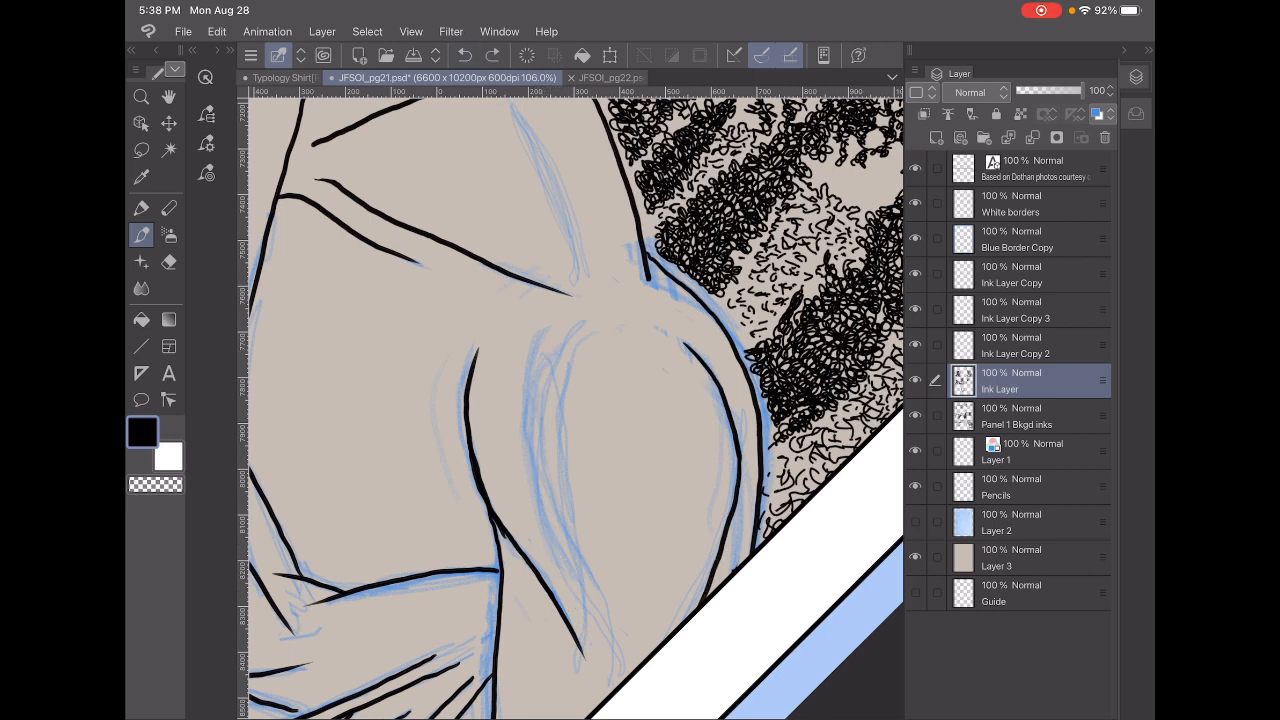
left_click_drag(558, 342, 610, 665)
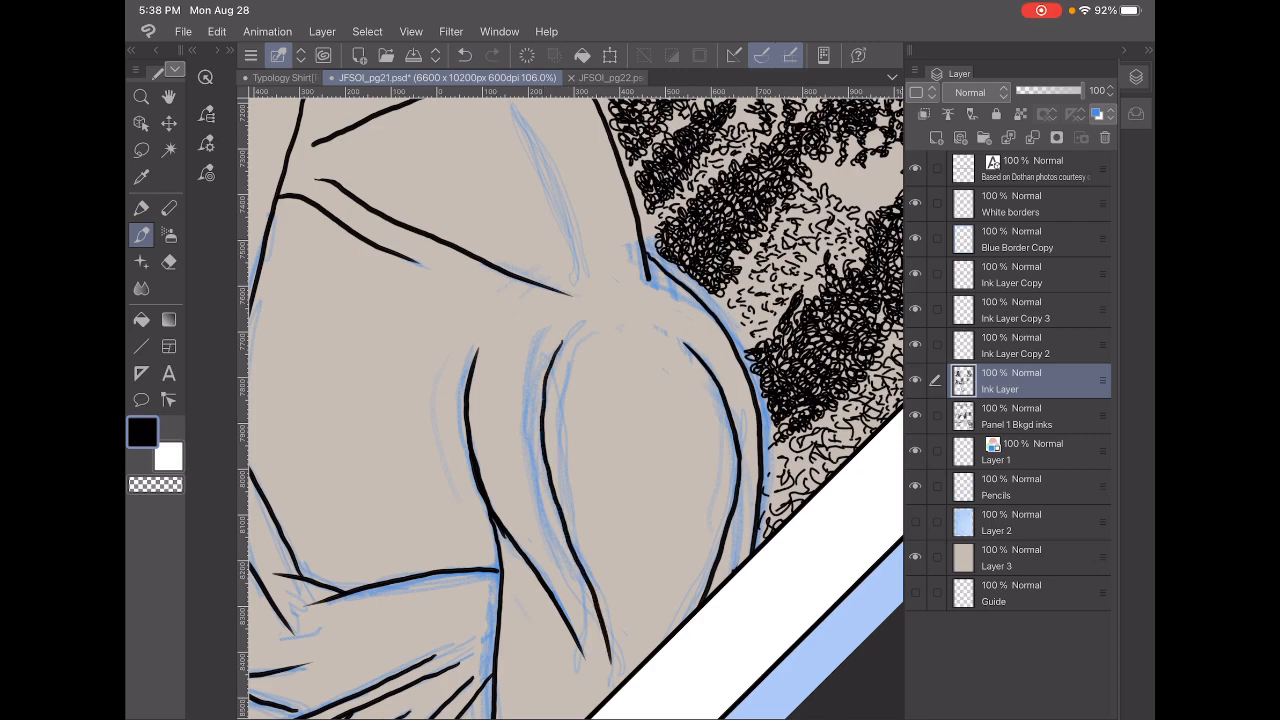
scroll(570, 400, "down", 5)
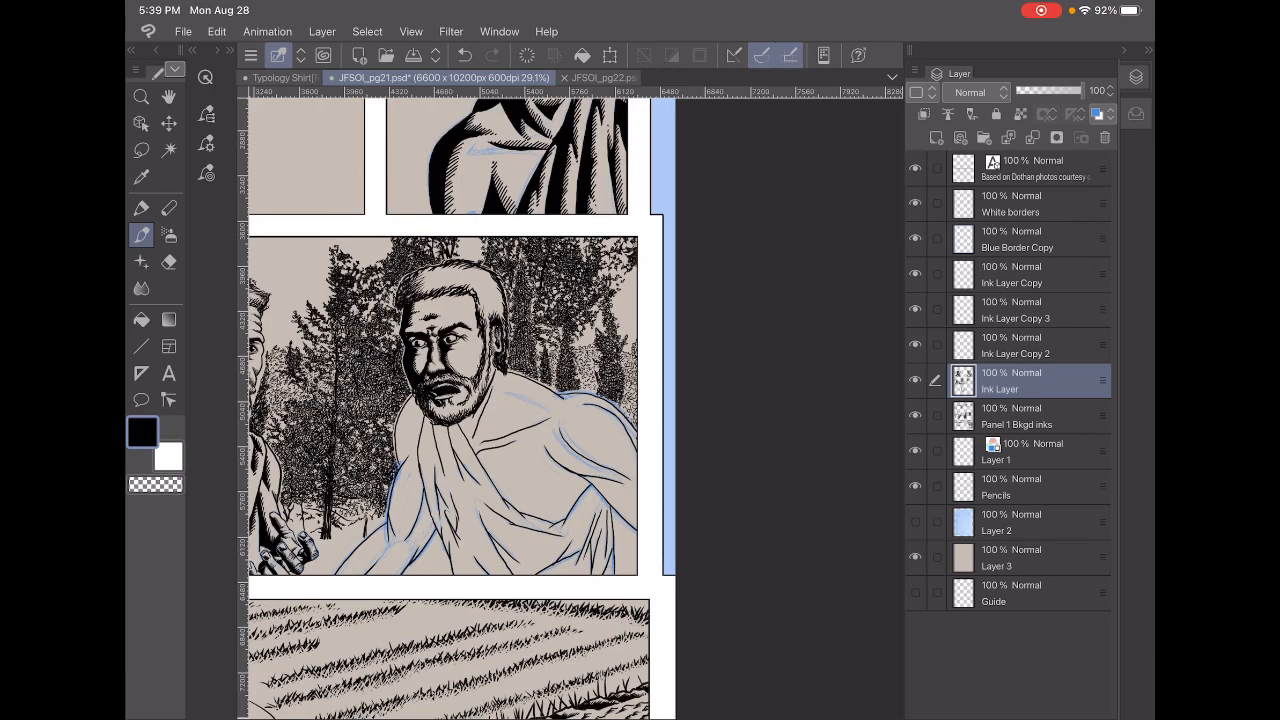
scroll(450, 350, "up", 5)
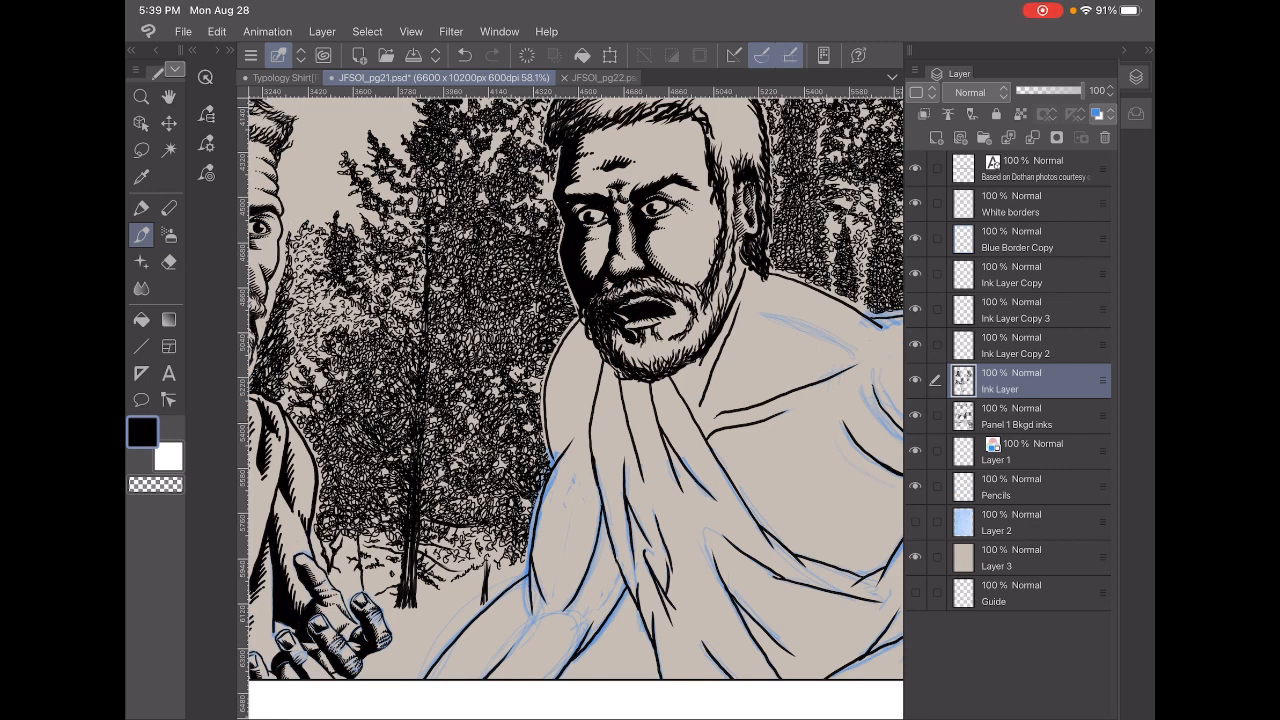
Sketch blue pencil lines for the robe fold on Layer 1, undoing a stroke made on the wrong layer
key("e")
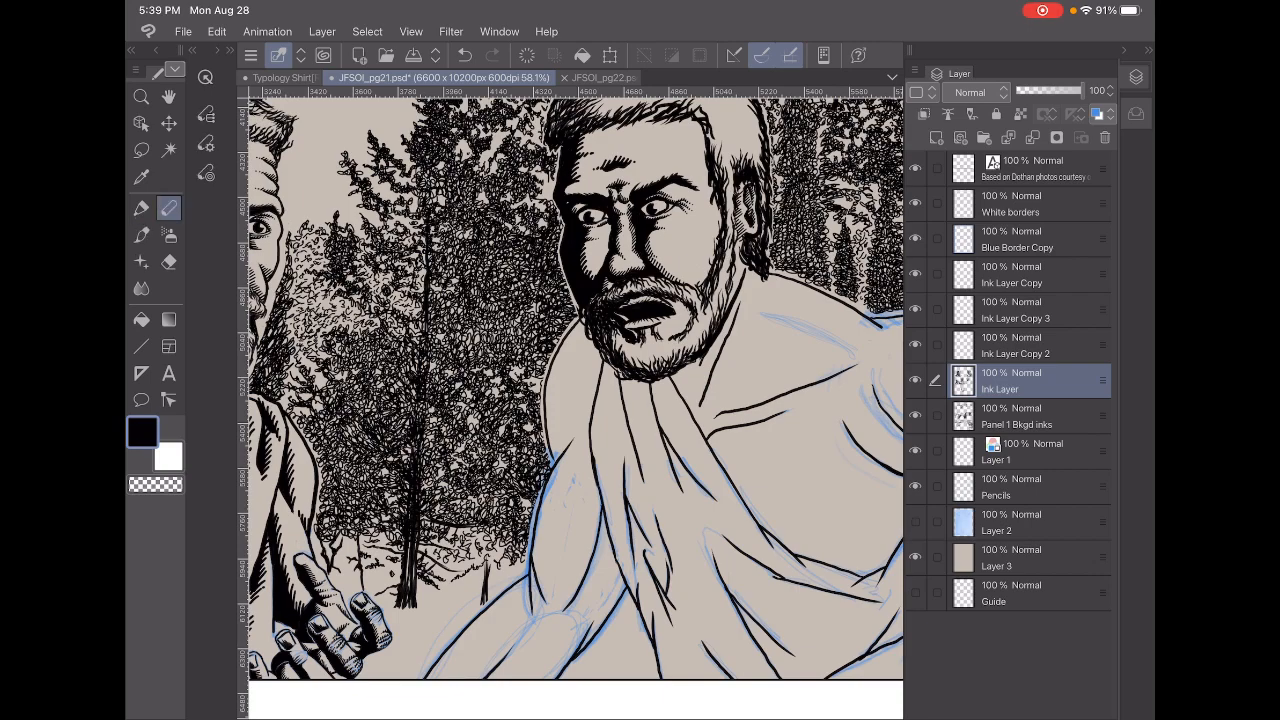
scroll(575, 390, "down", 3)
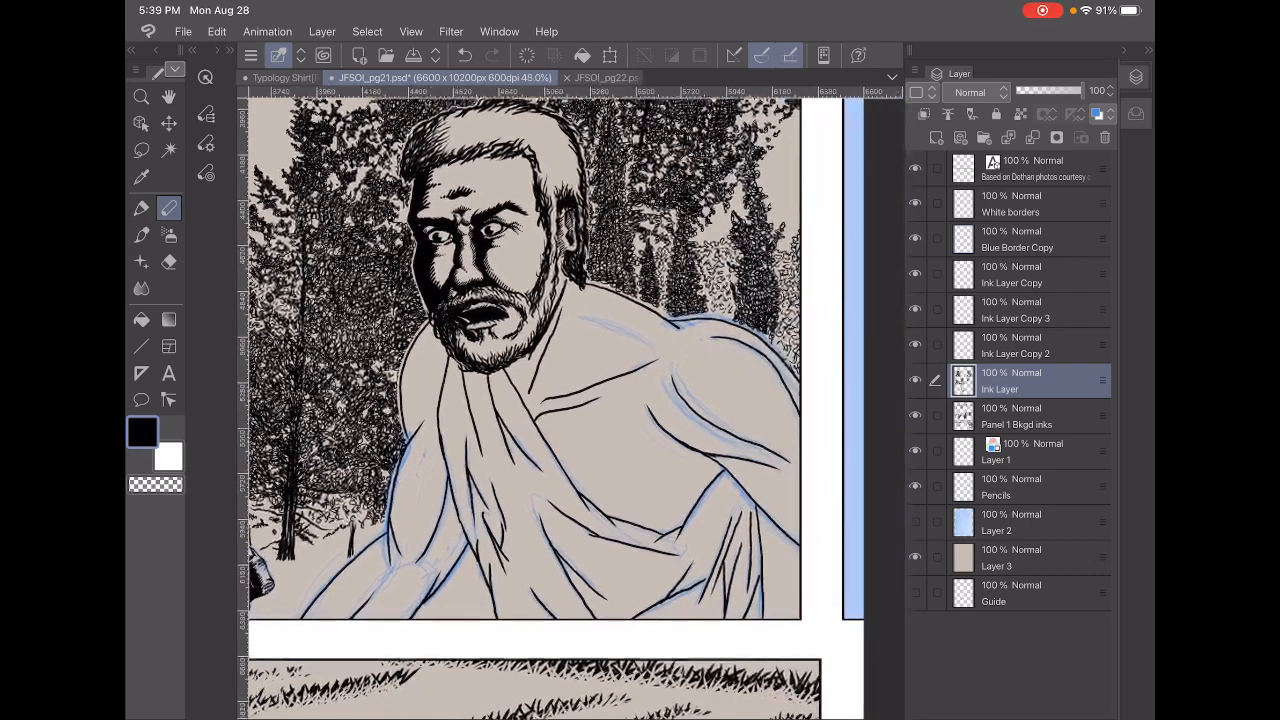
scroll(520, 350, "up", 5)
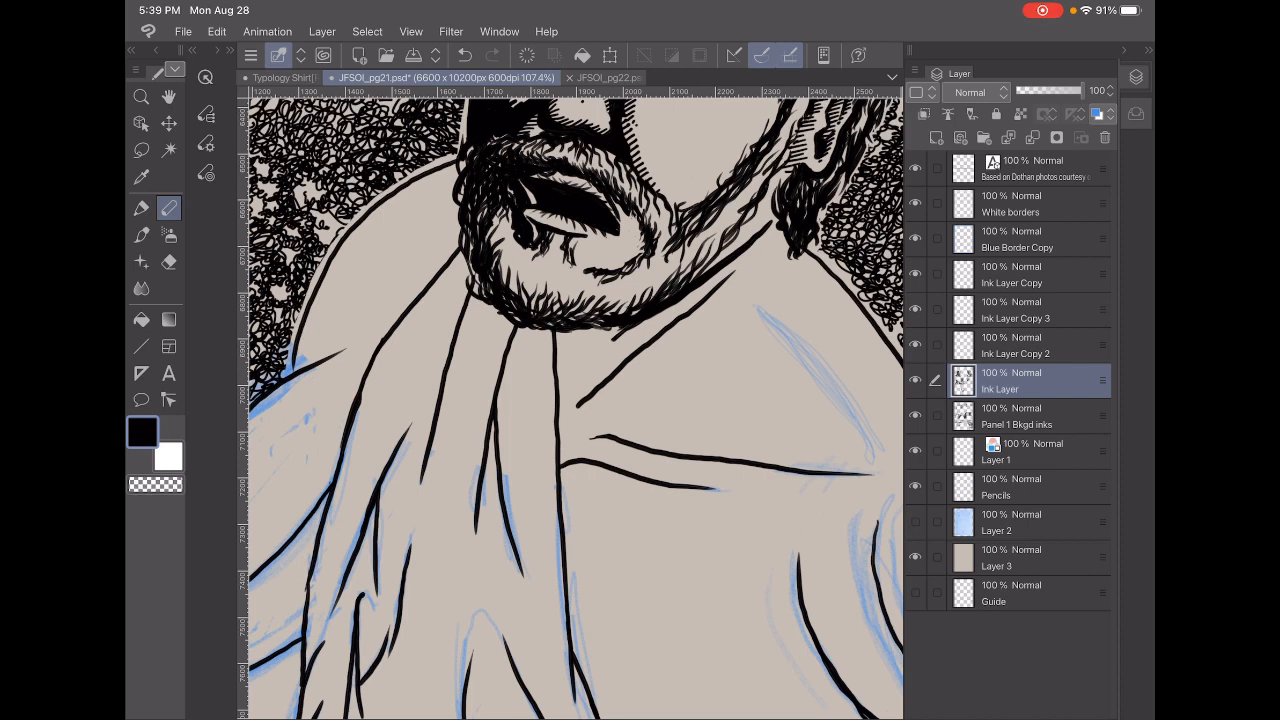
left_click_drag(495, 318, 446, 448)
left_click(465, 55)
left_click(1030, 452)
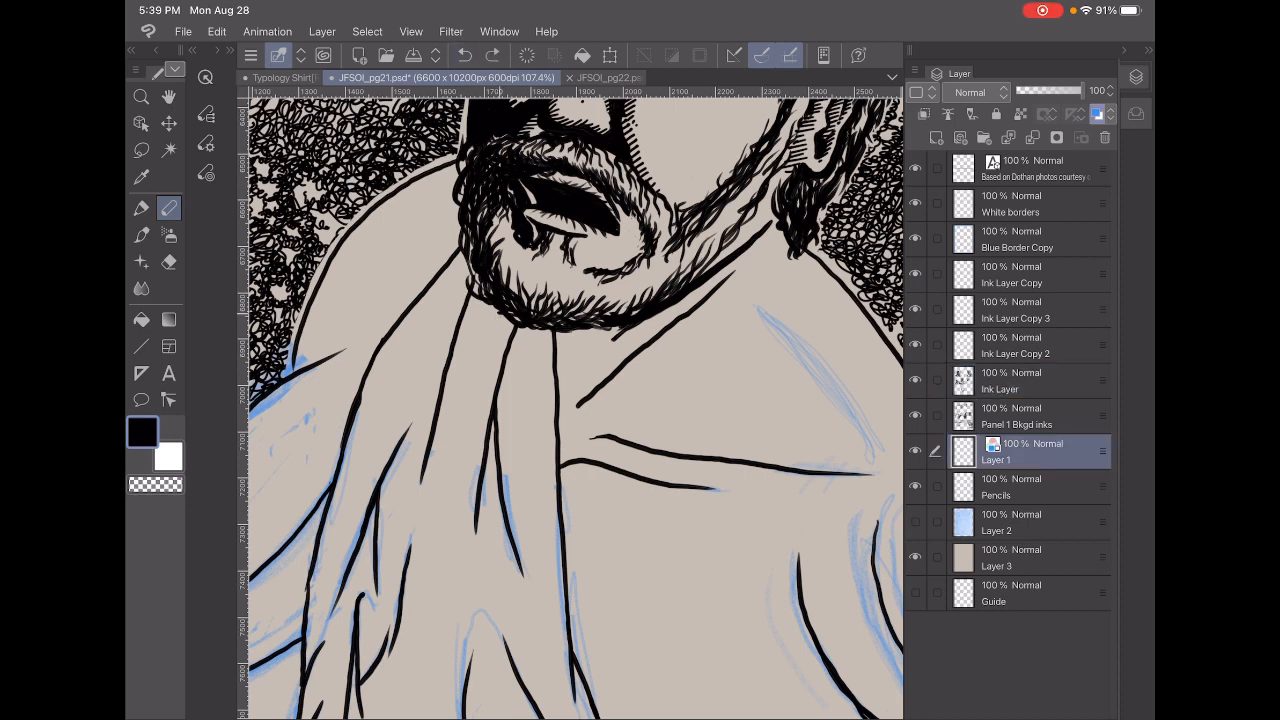
left_click_drag(490, 318, 450, 430)
left_click_drag(476, 350, 436, 495)
left_click_drag(470, 320, 432, 495)
left_click_drag(438, 432, 428, 482)
scroll(575, 400, "down", 5)
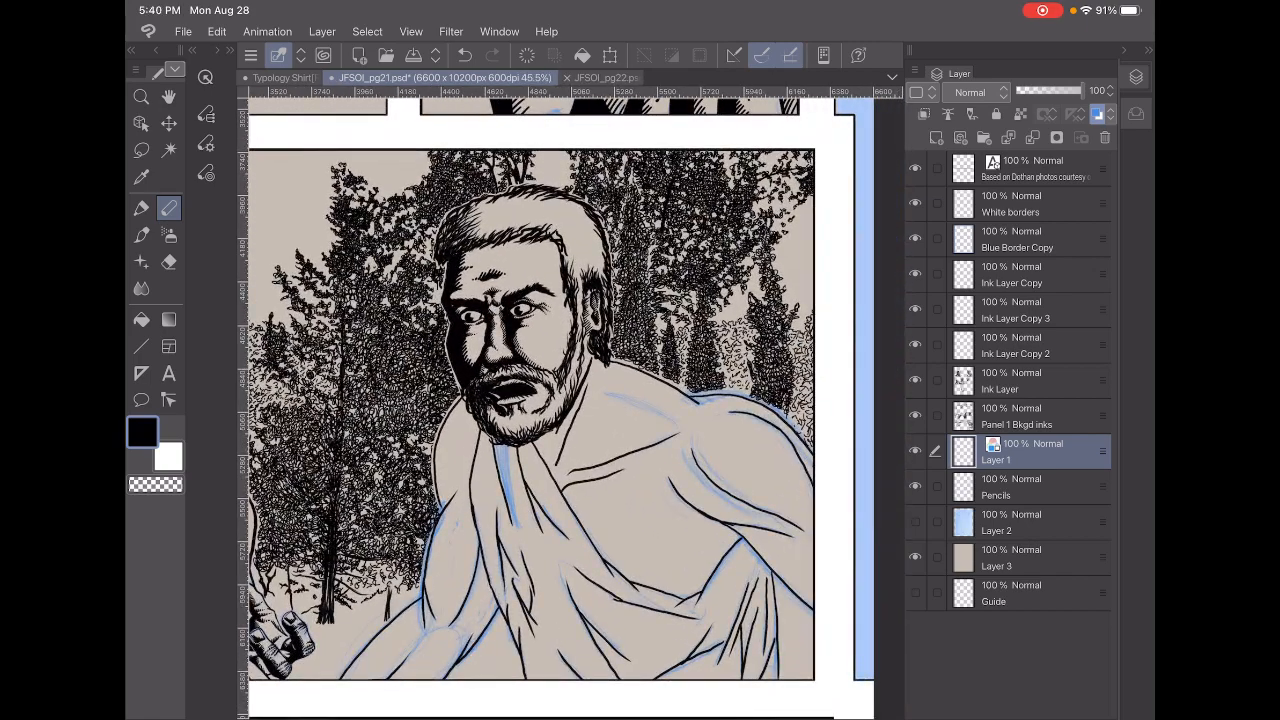
scroll(575, 400, "up", 5)
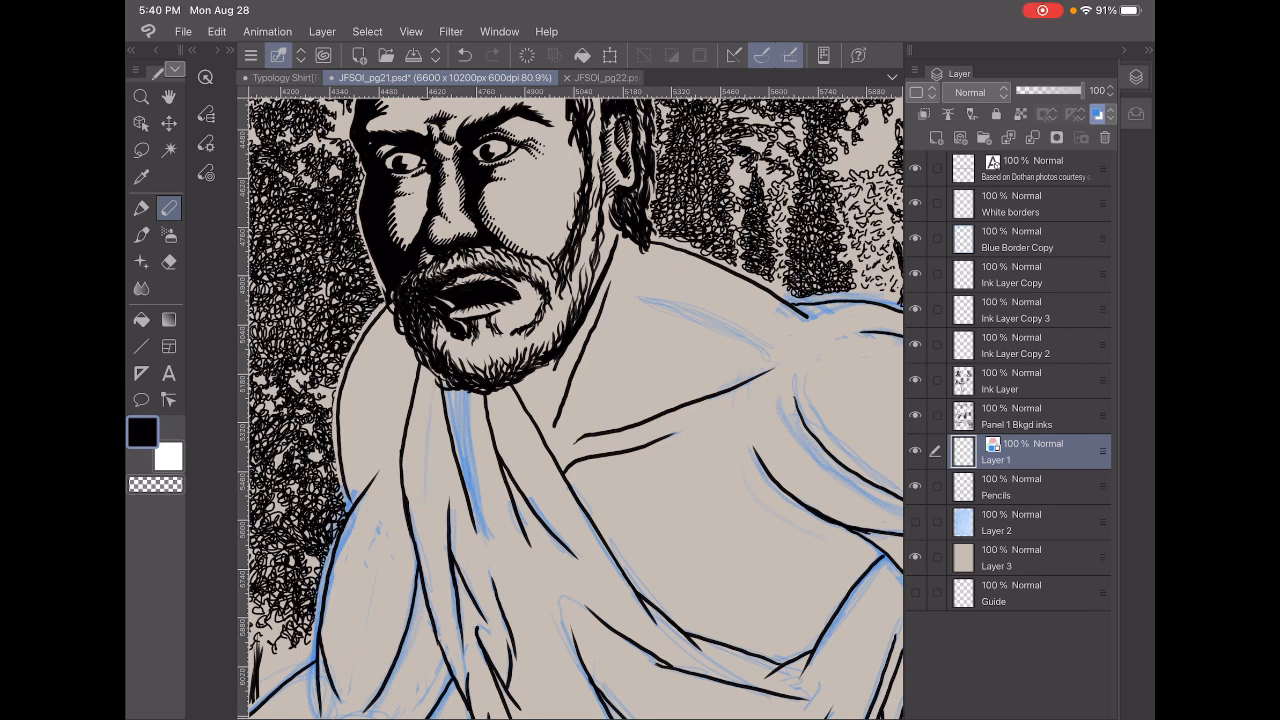
Build up short pencil strokes down the cloth edge and along the drape fold below the beard
left_click_drag(421, 434, 420, 495)
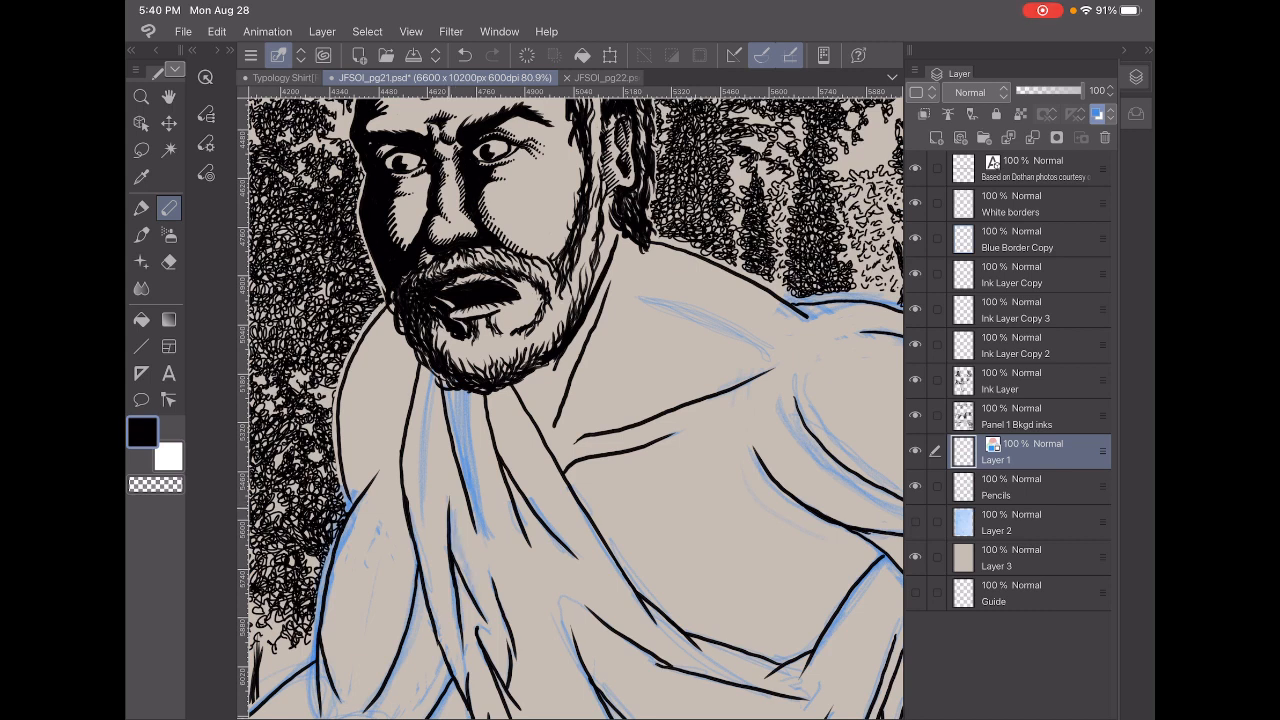
left_click_drag(452, 516, 456, 536)
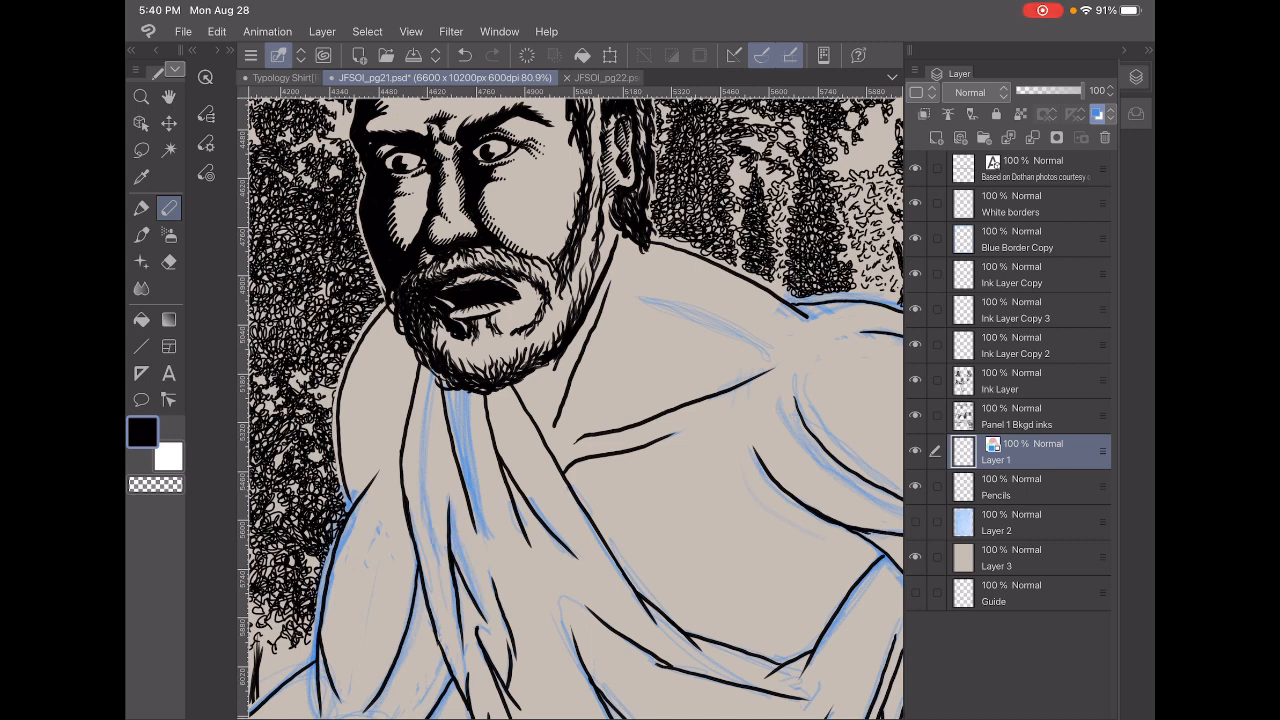
left_click_drag(437, 563, 437, 588)
left_click_drag(432, 540, 434, 598)
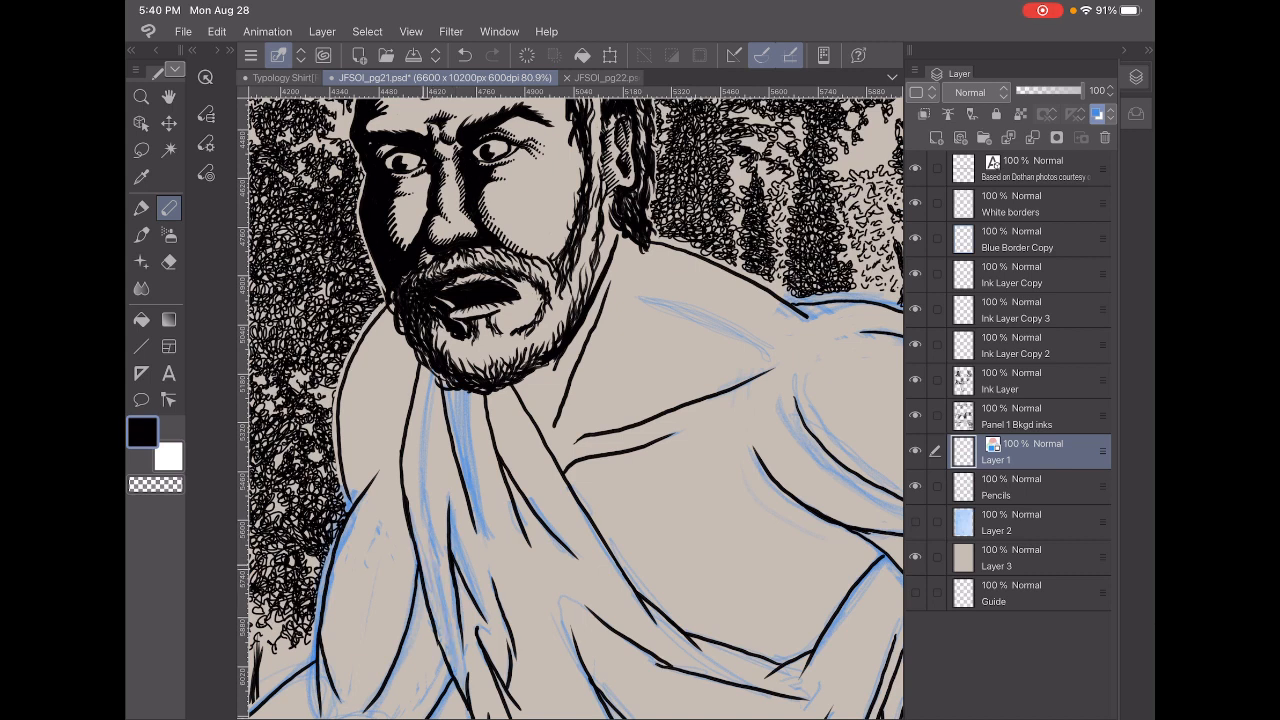
left_click_drag(422, 555, 434, 620)
left_click_drag(418, 520, 420, 540)
left_click_drag(406, 448, 410, 512)
left_click_drag(412, 388, 410, 506)
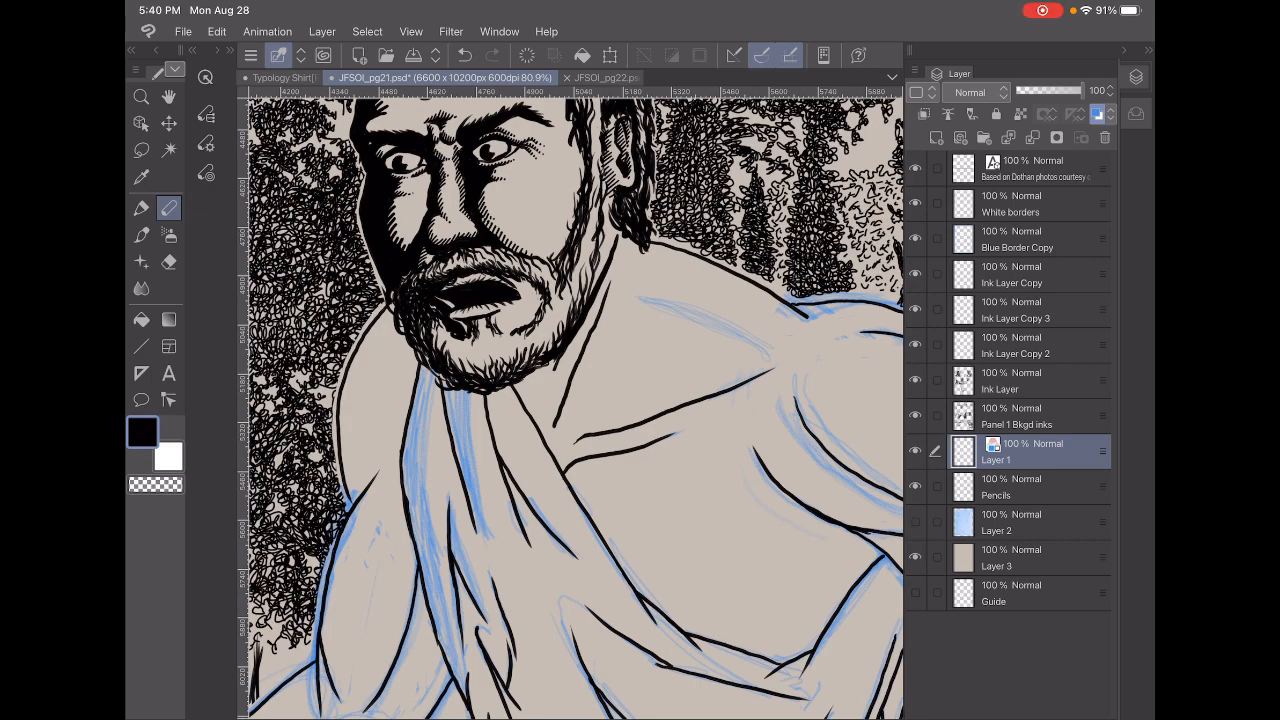
scroll(500, 350, "up", 3)
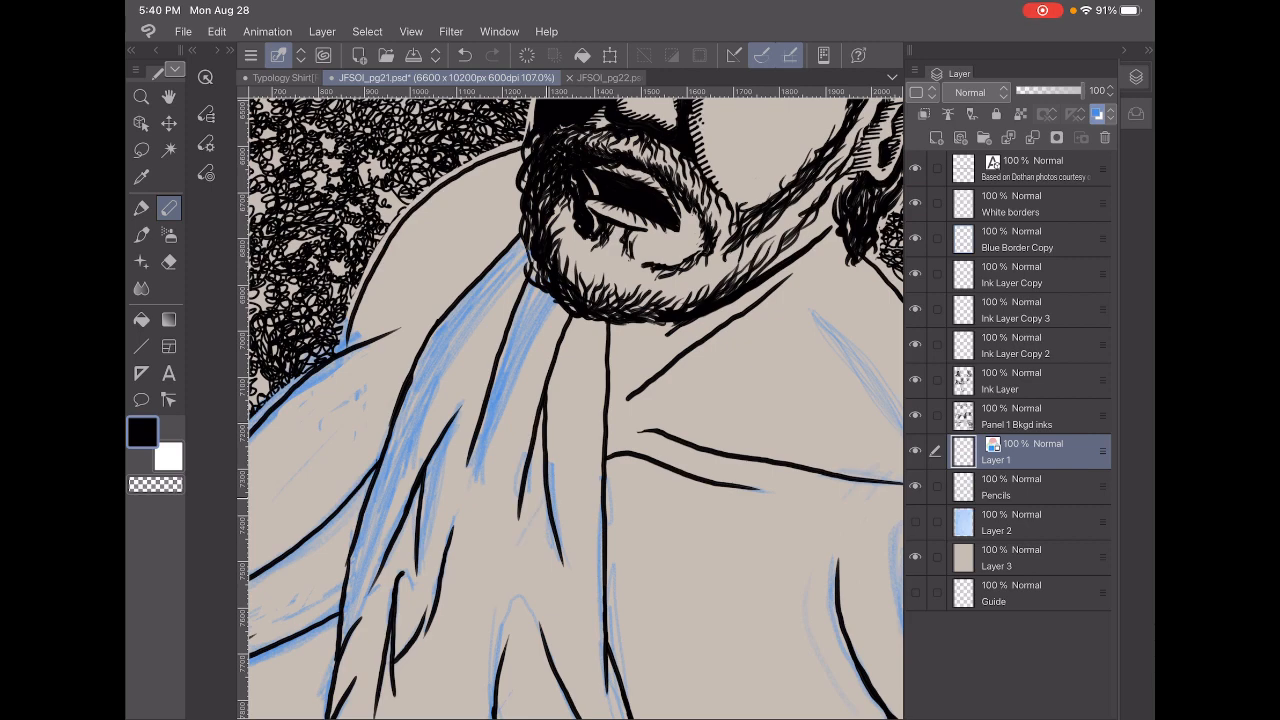
left_click_drag(538, 495, 516, 565)
mouse_move(518, 535)
left_mouse_down()
mouse_move(540, 430)
mouse_move(530, 520)
left_mouse_up()
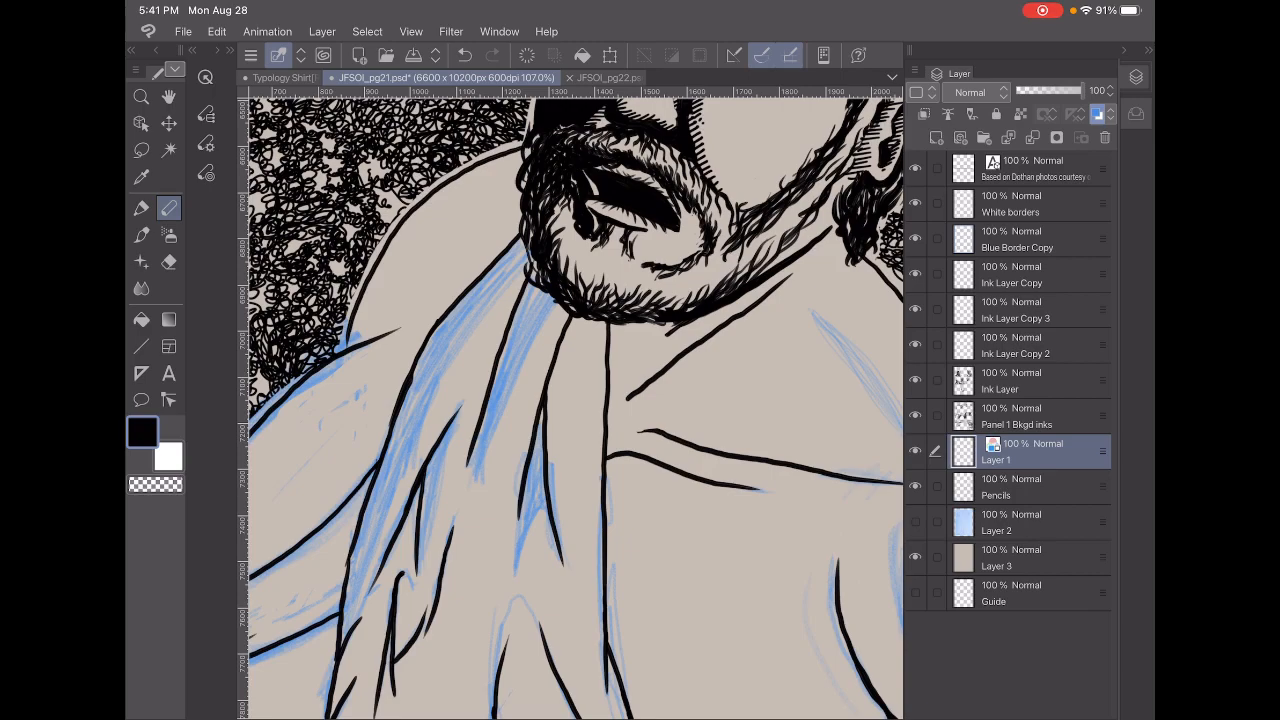
scroll(570, 400, "up", 5)
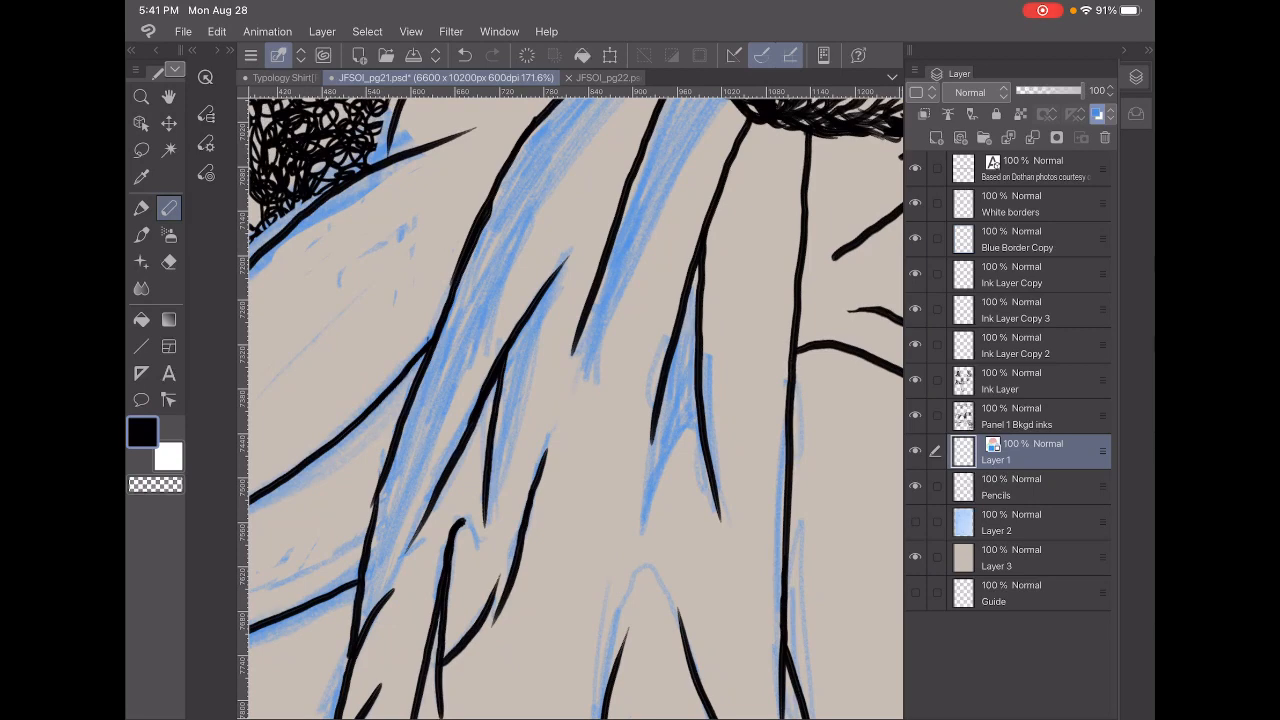
Pencil guides and shading between the lower drape fold lines
mouse_move(543, 505)
left_mouse_down()
mouse_move(555, 542)
mouse_move(505, 668)
left_mouse_up()
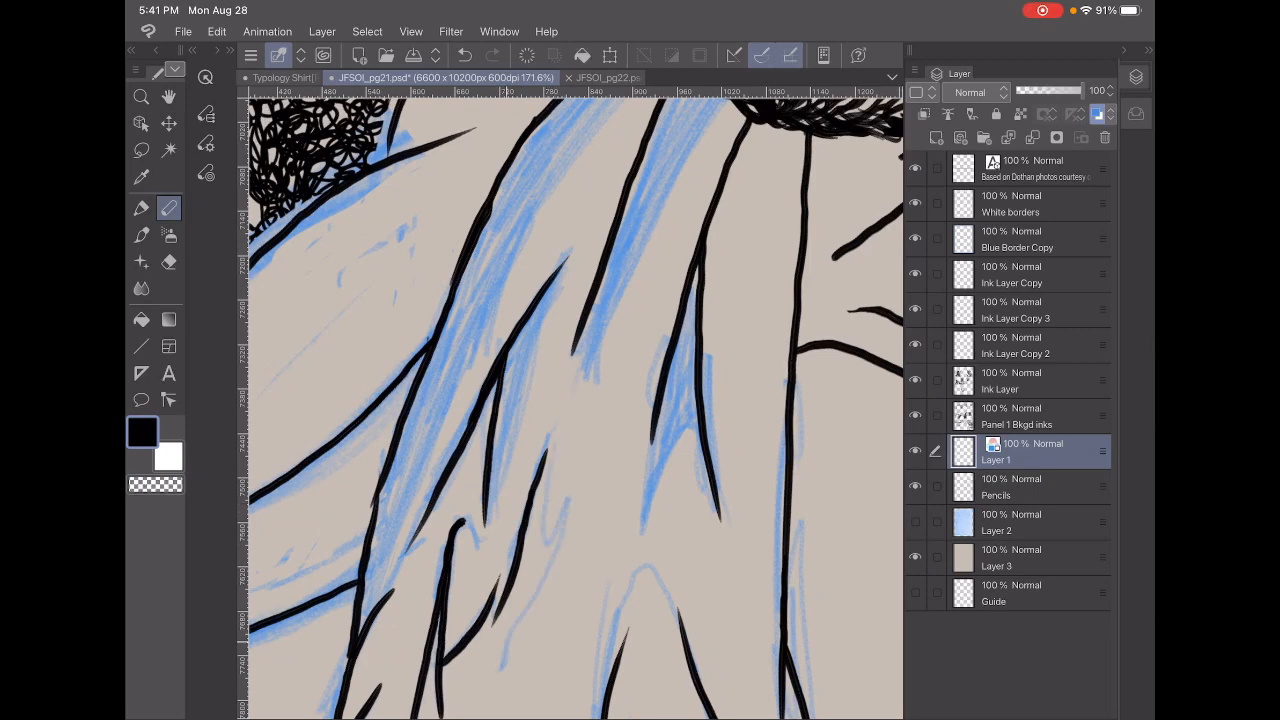
left_click_drag(512, 595, 506, 665)
left_click_drag(544, 460, 545, 580)
left_click_drag(556, 522, 505, 640)
left_click_drag(520, 576, 532, 625)
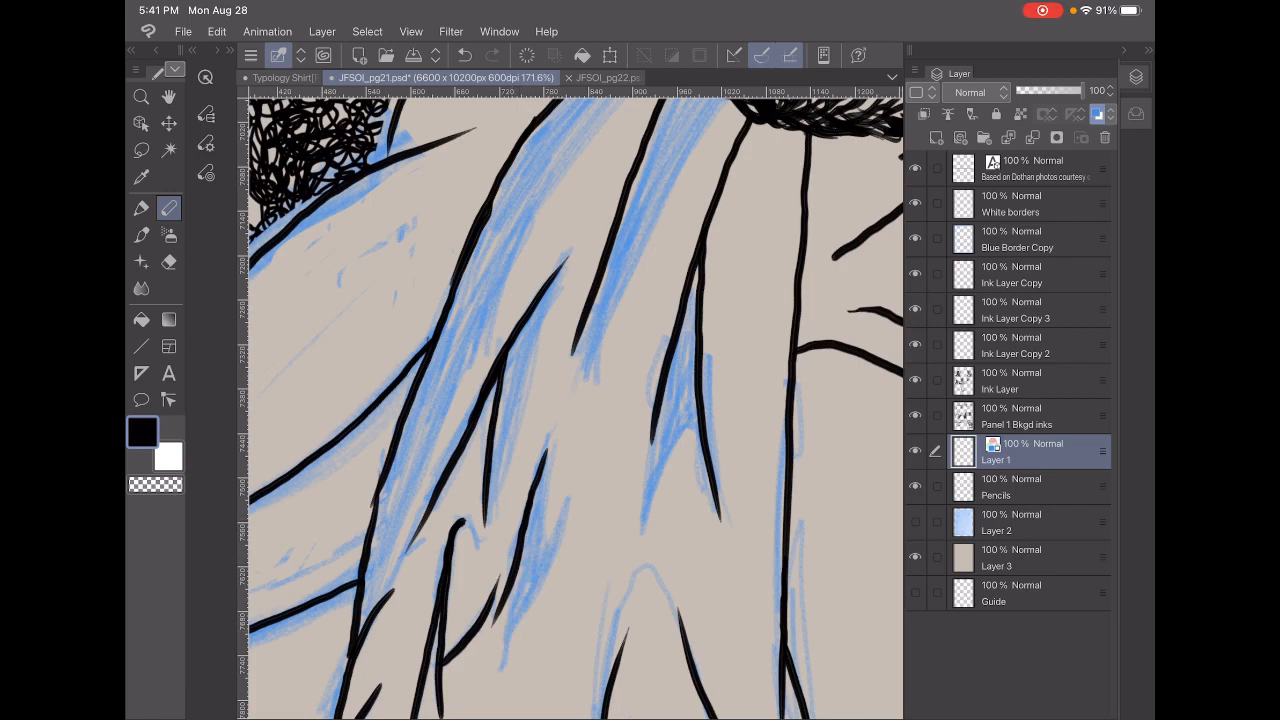
scroll(570, 400, "down", 5)
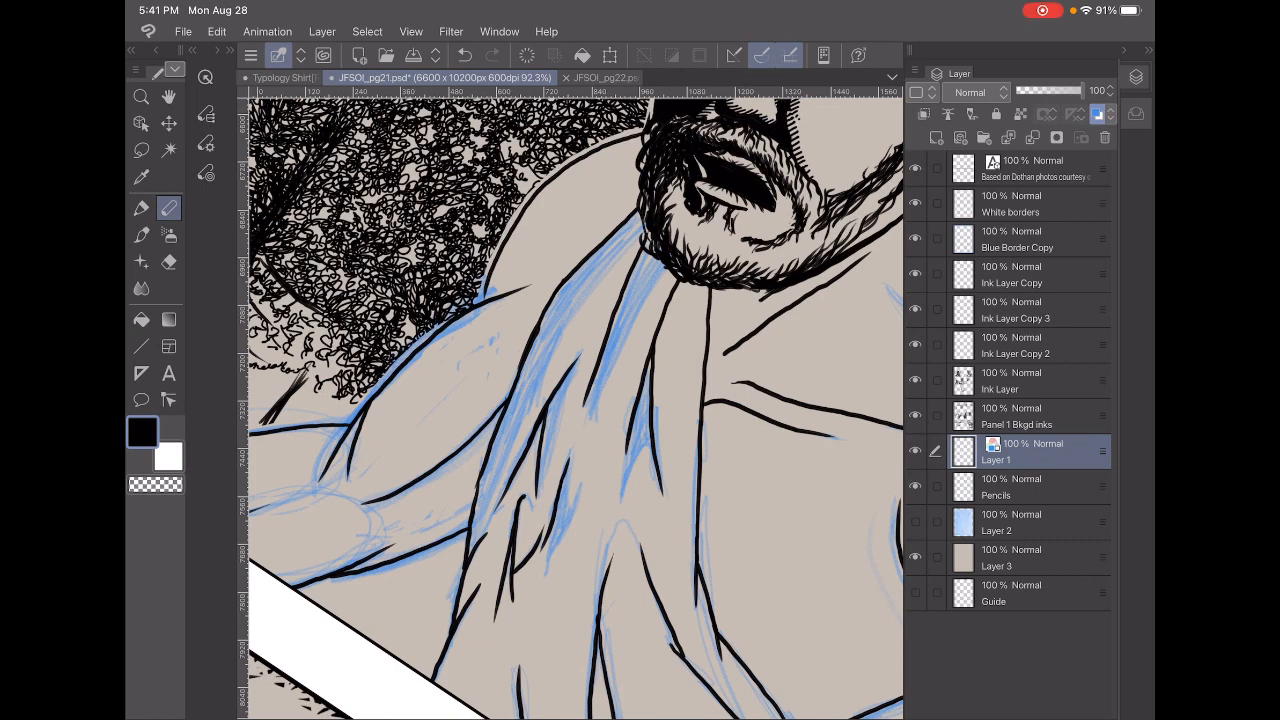
scroll(570, 400, "up", 5)
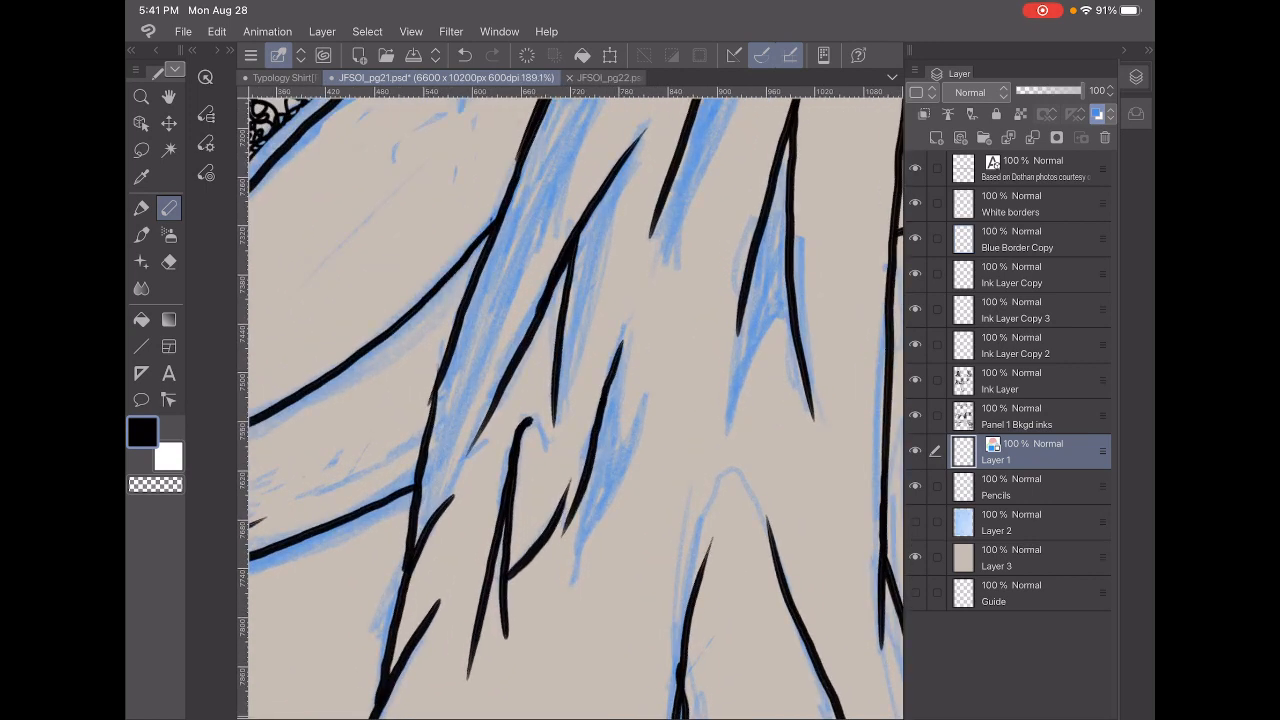
Trace repeatedly over the black fold line on the robe to reinforce it
left_click_drag(530, 465, 522, 556)
left_click_drag(522, 512, 514, 618)
left_click_drag(524, 480, 514, 624)
left_click_drag(518, 512, 513, 650)
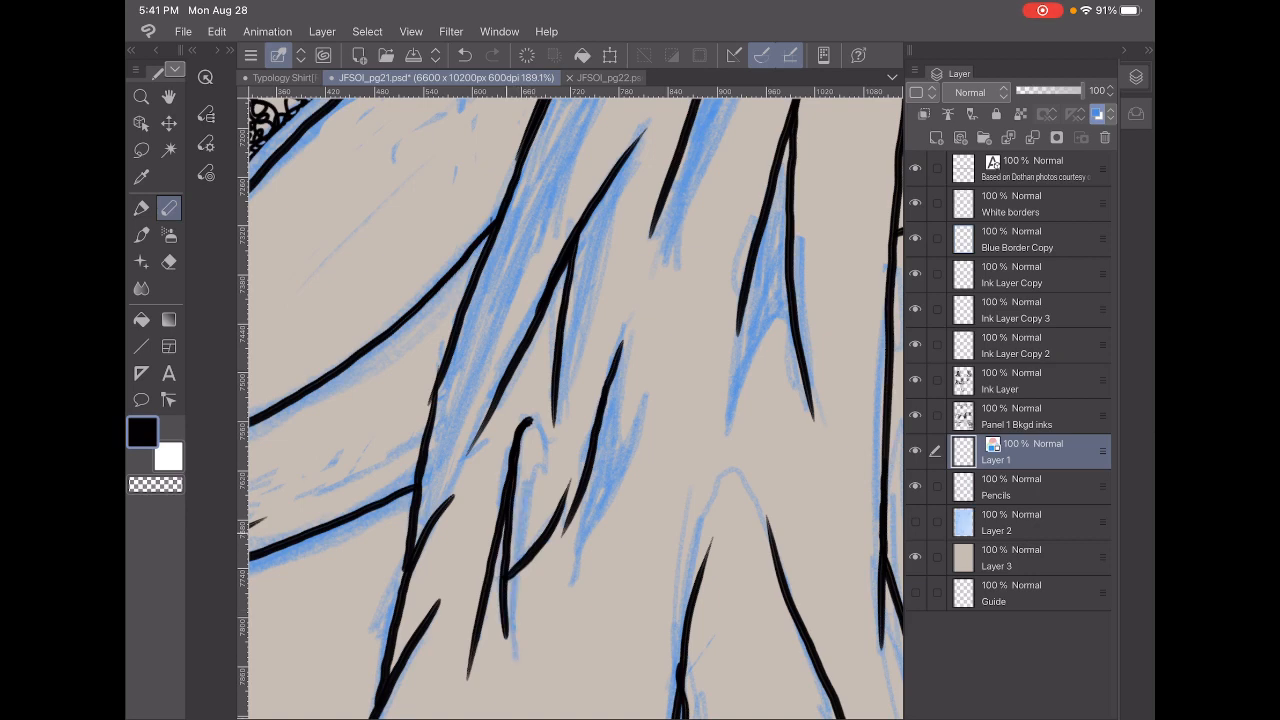
mouse_move(536, 430)
left_mouse_down()
mouse_move(542, 480)
mouse_move(522, 500)
mouse_move(538, 466)
left_mouse_up()
scroll(570, 400, "down", 5)
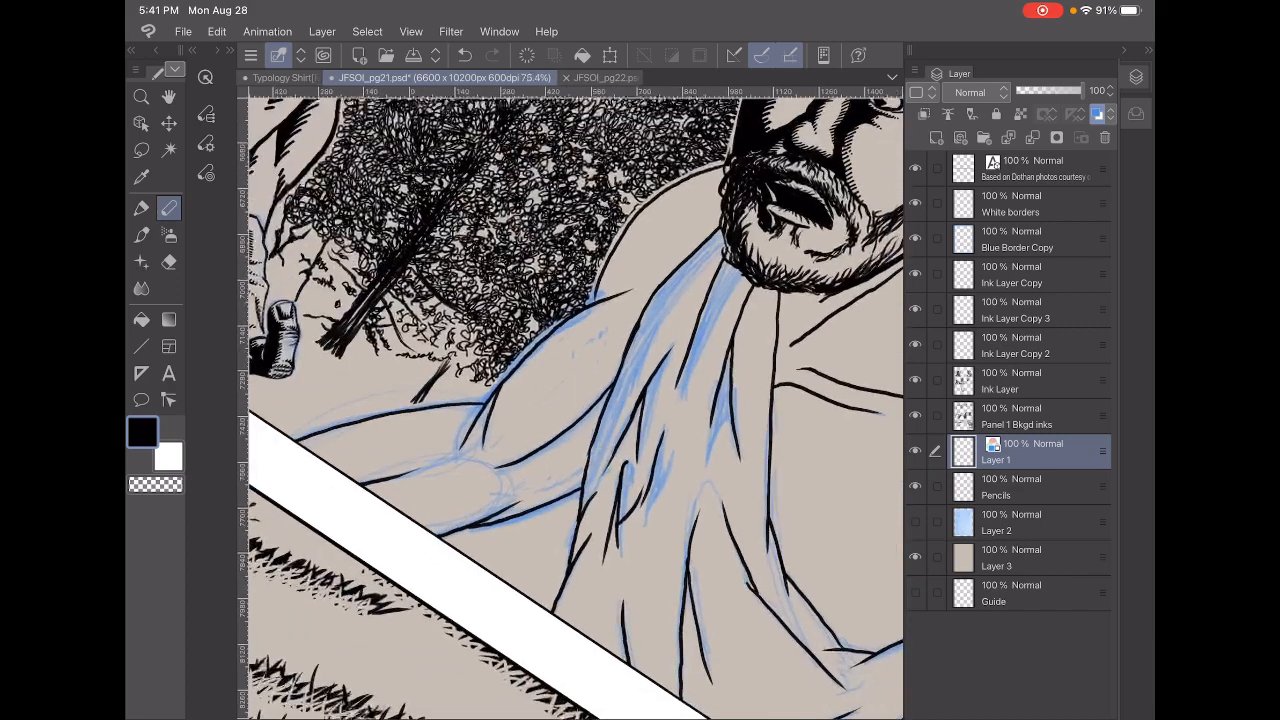
scroll(570, 400, "up", 4)
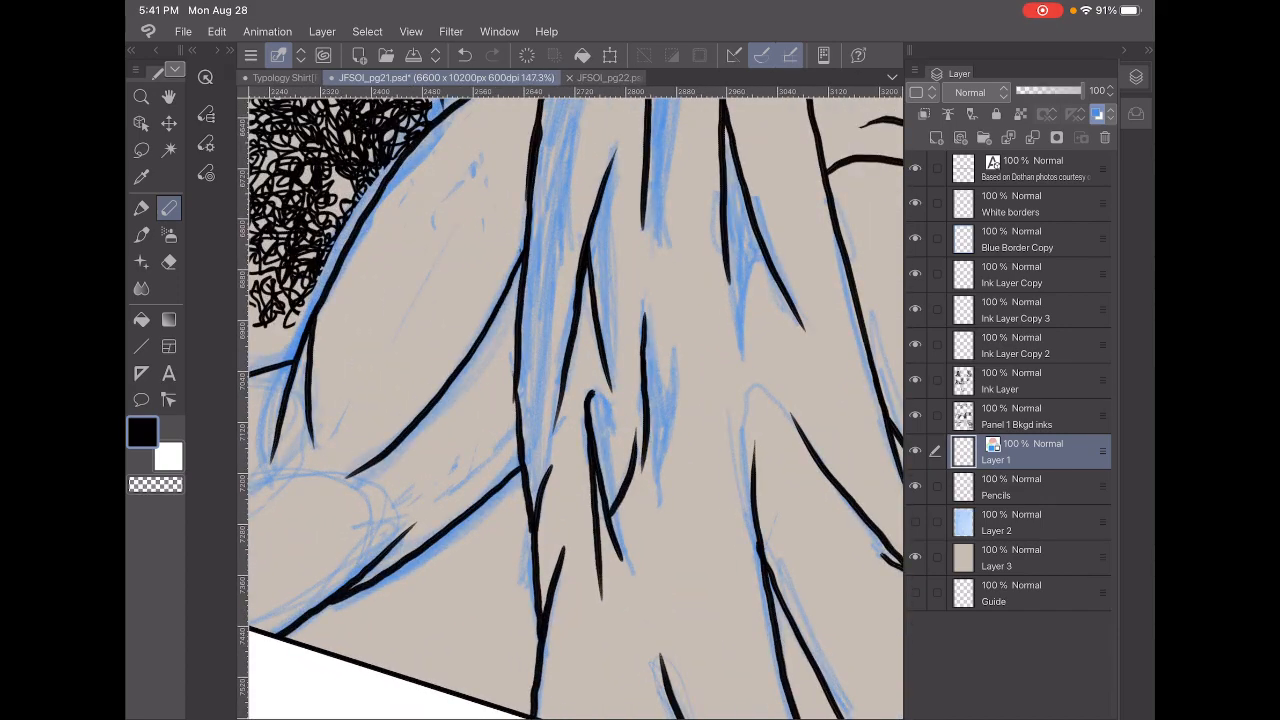
Extend and thicken the black fold lines on the robe below the beard
left_click_drag(540, 430, 550, 476)
left_click_drag(555, 498, 544, 556)
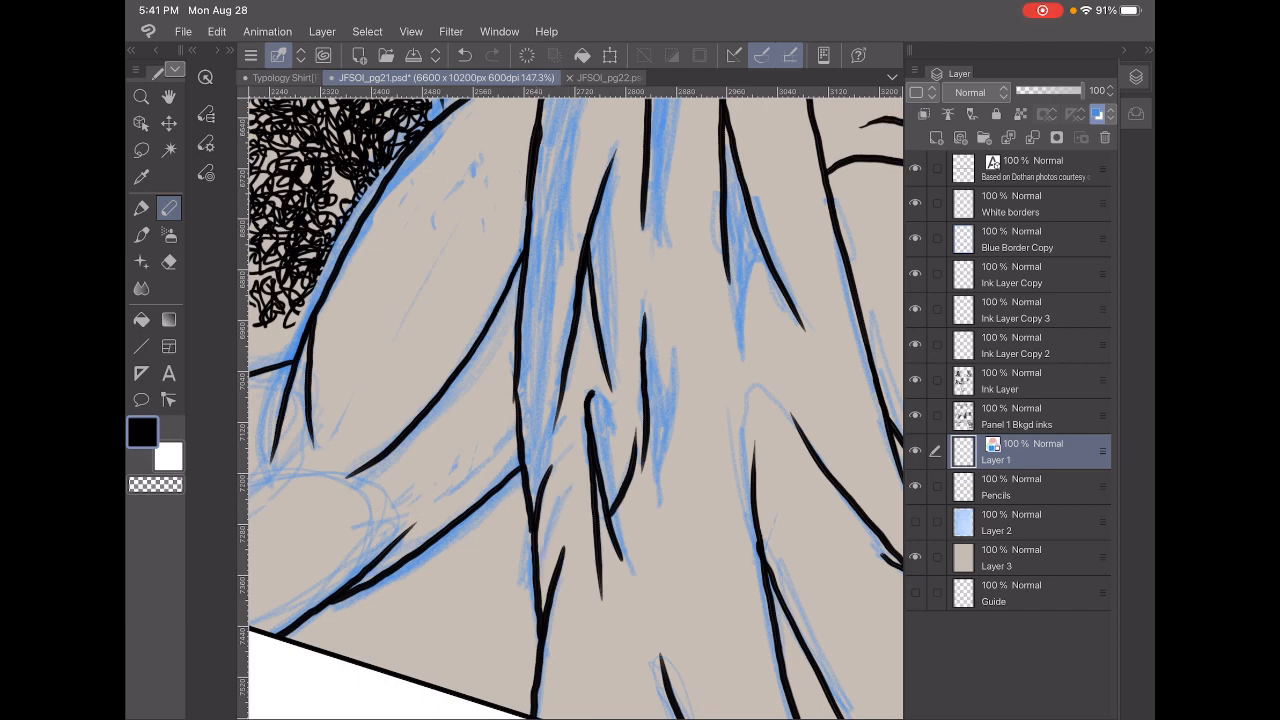
left_click_drag(563, 478, 544, 576)
left_click_drag(548, 470, 550, 545)
mouse_move(570, 448)
left_mouse_down()
mouse_move(558, 505)
mouse_move(574, 484)
left_mouse_up()
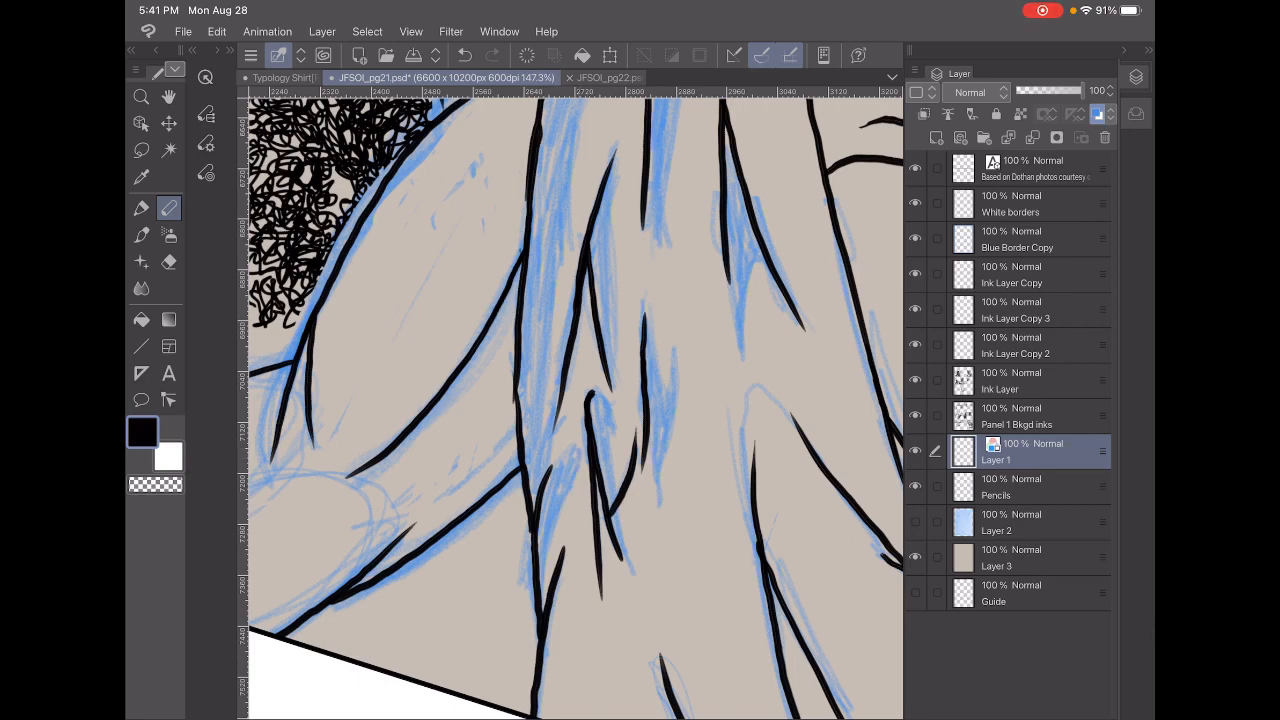
scroll(570, 400, "down", 5)
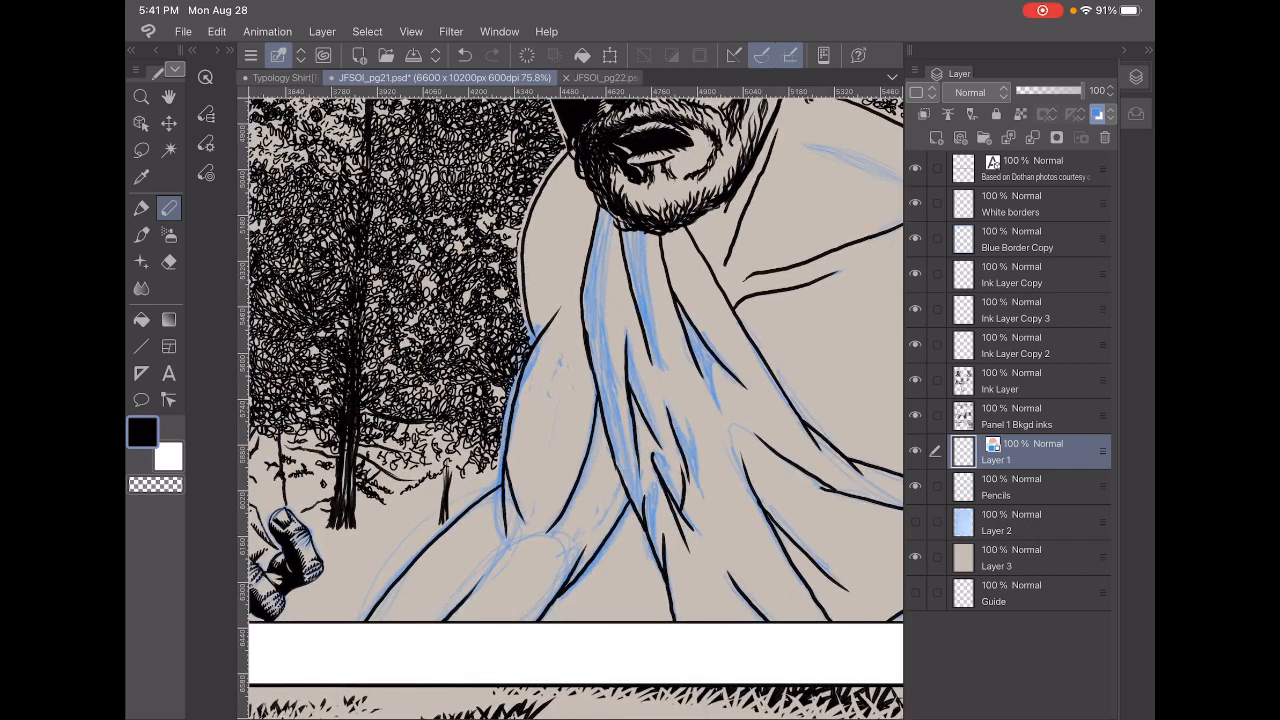
scroll(570, 450, "up", 5)
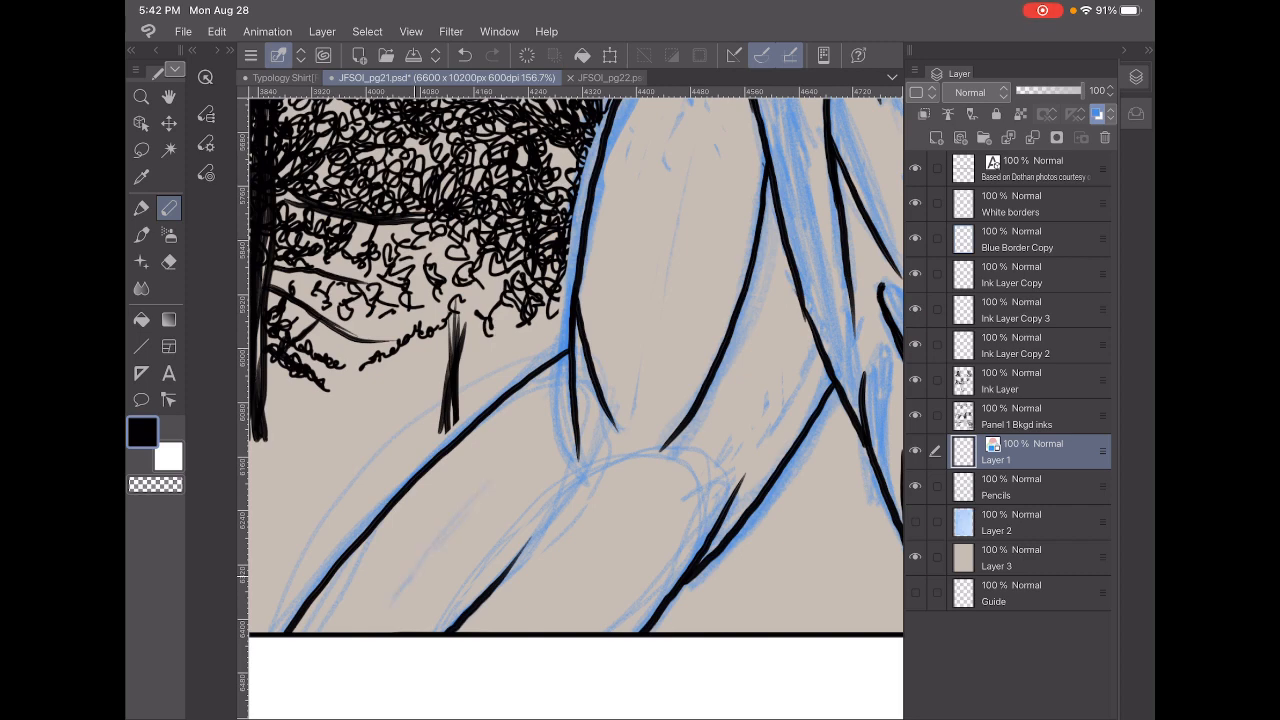
Hatch diagonal blue pencil shading along the lower arm's edge
left_click_drag(490, 485, 395, 610)
left_click_drag(460, 510, 380, 620)
left_click_drag(435, 535, 378, 615)
left_click_drag(500, 470, 442, 525)
mouse_move(310, 630)
left_mouse_down()
mouse_move(334, 578)
mouse_move(385, 540)
left_mouse_up()
left_click_drag(355, 625, 415, 510)
left_click_drag(400, 590, 455, 470)
left_click_drag(435, 535, 500, 436)
left_click_drag(486, 490, 550, 418)
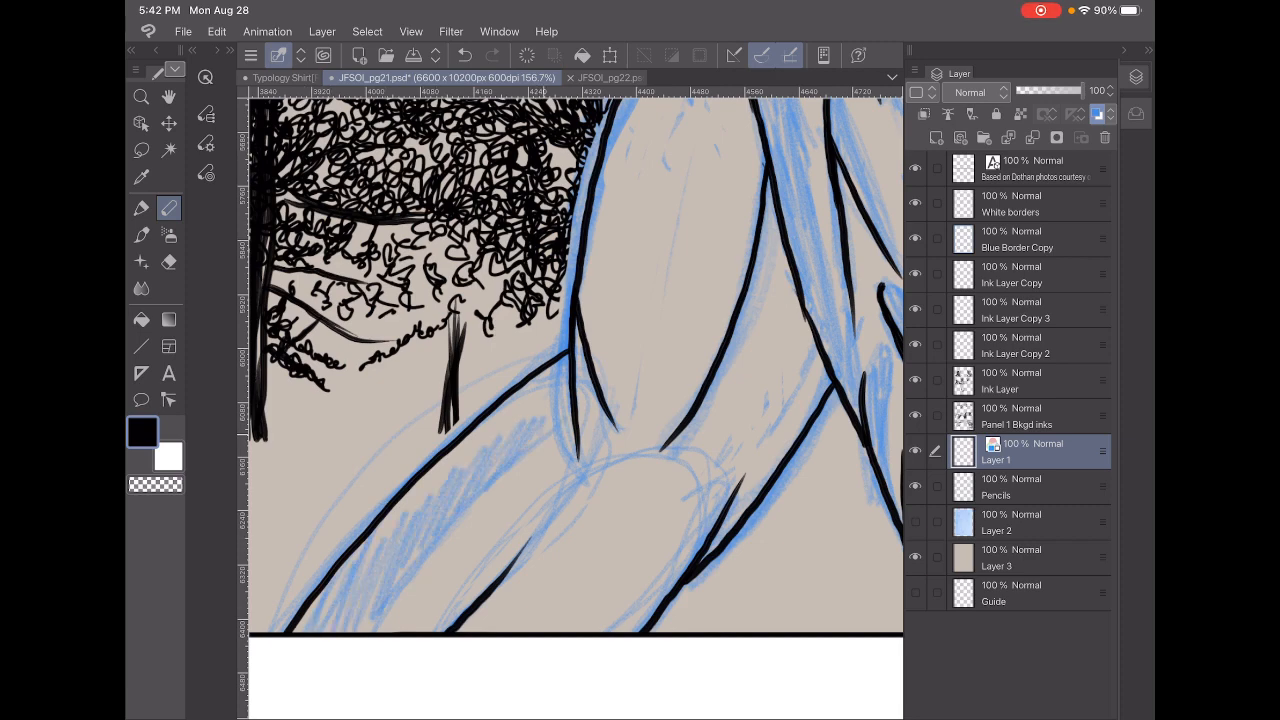
left_click_drag(375, 545, 435, 470)
left_click_drag(430, 515, 485, 428)
left_click_drag(470, 480, 548, 372)
left_click_drag(515, 435, 555, 390)
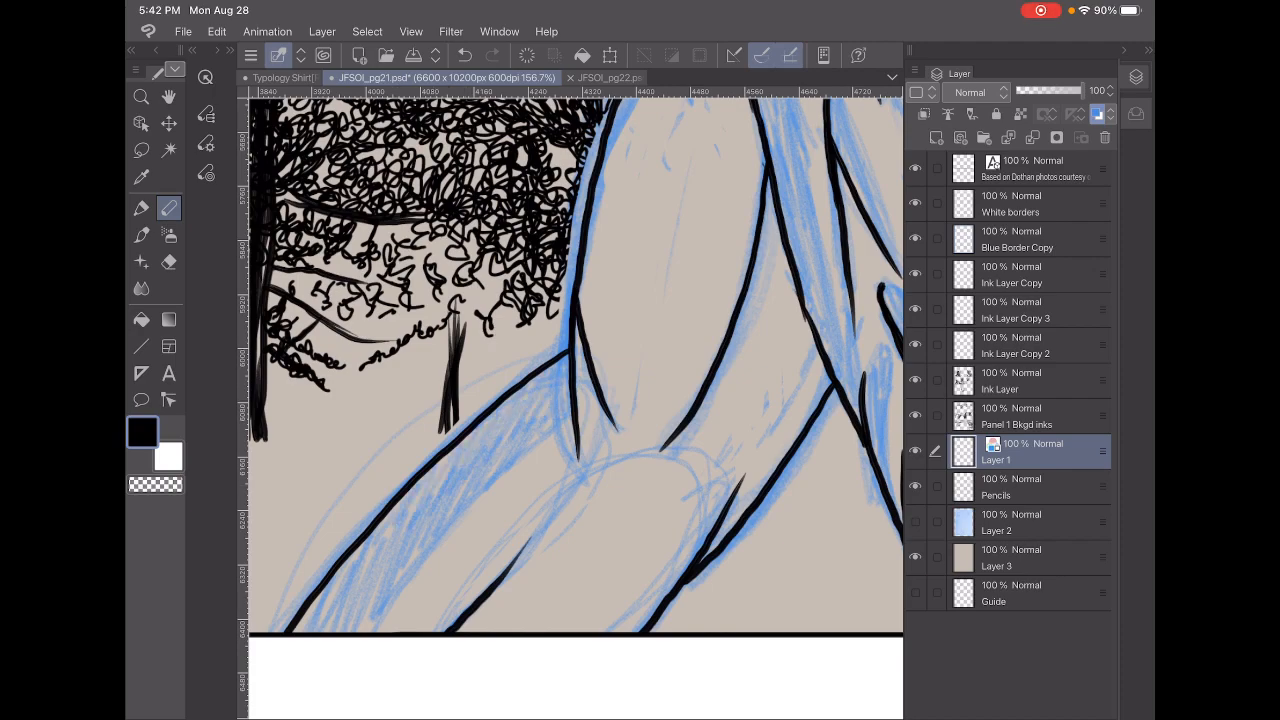
scroll(570, 360, "down", 5)
scroll(570, 360, "up", 6)
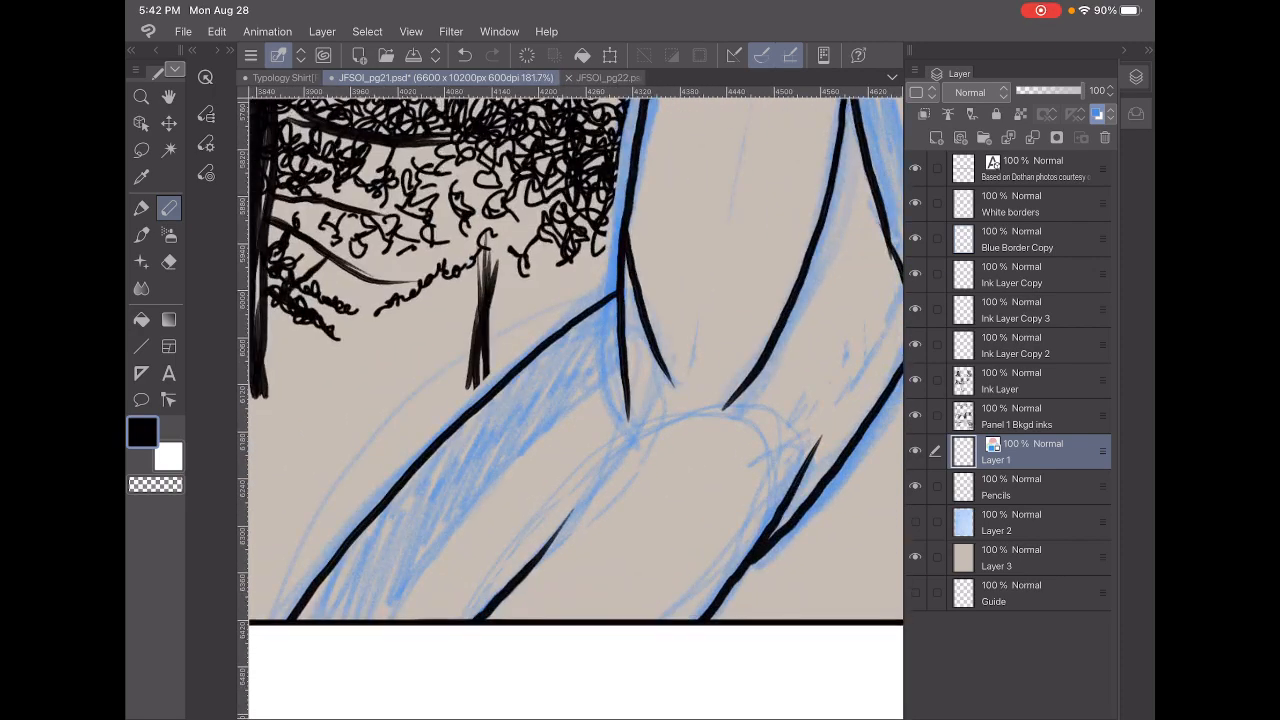
Undo the arm hatching, restore one stroke, and sketch new blue shading strokes near the elbow
key("ctrl+z")
key("ctrl+z")
key("ctrl+z")
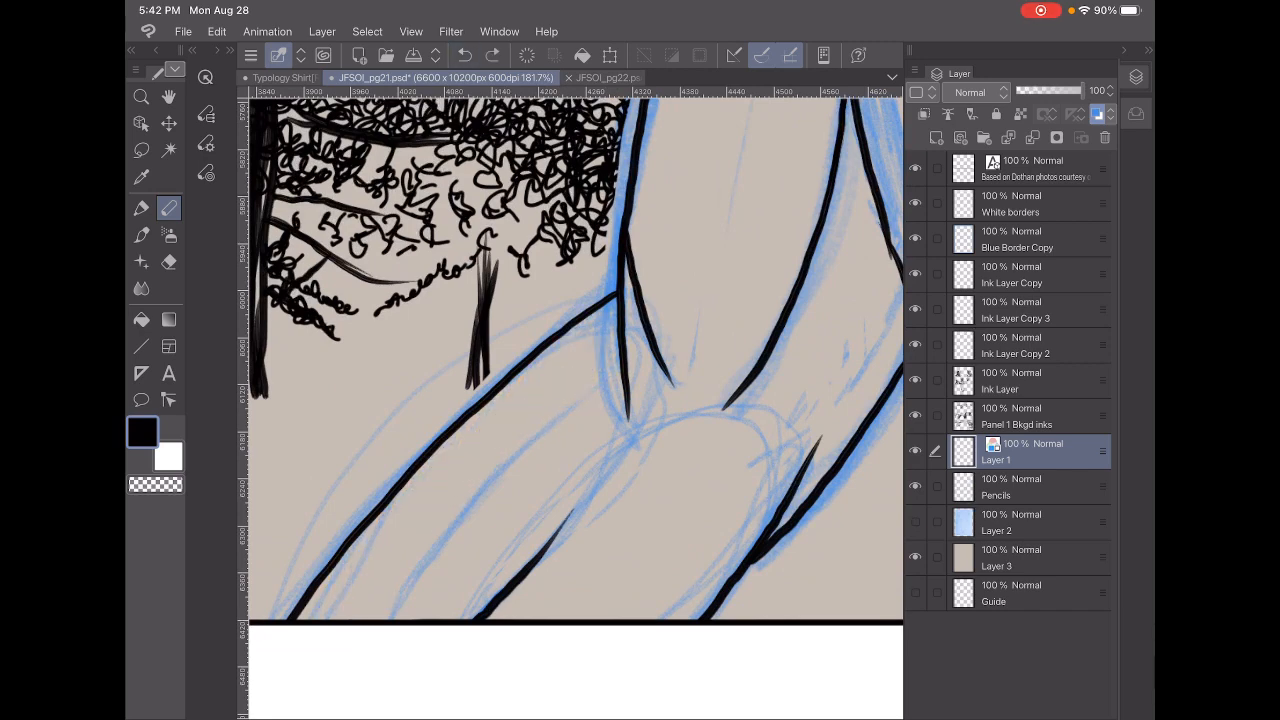
key("ctrl+z")
key("ctrl+z")
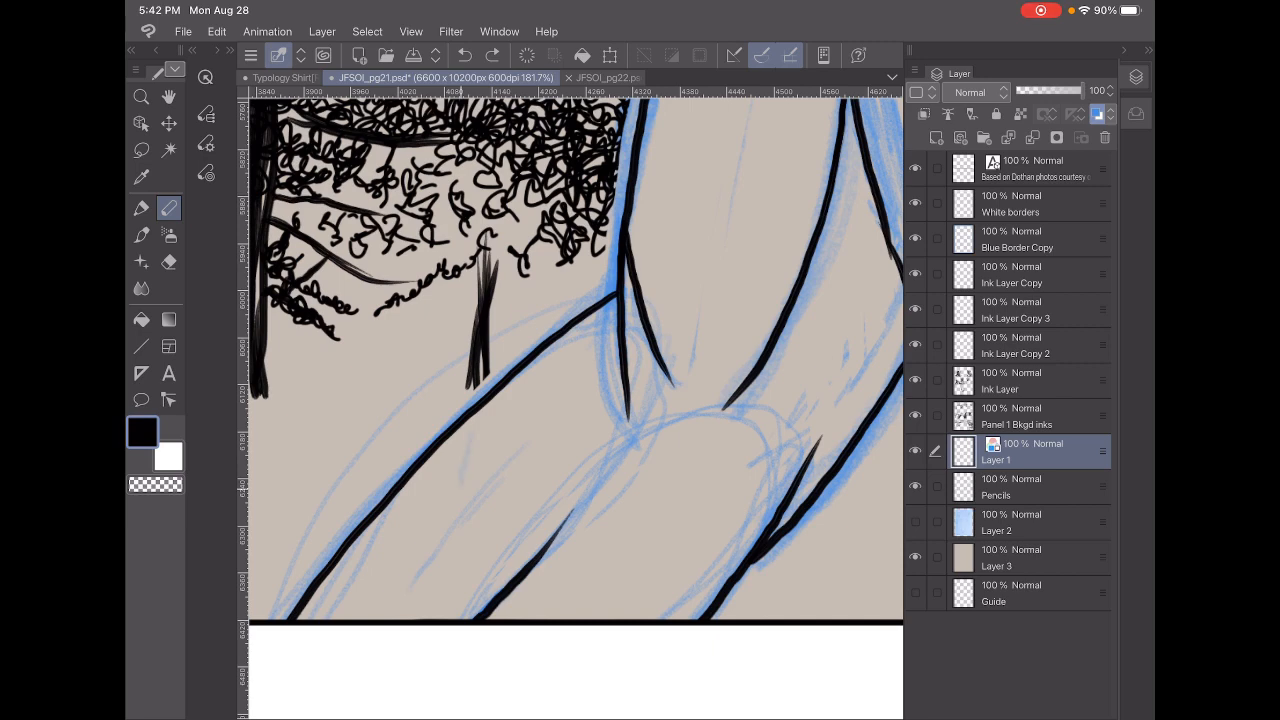
key("ctrl+shift+z")
left_click_drag(484, 415, 495, 540)
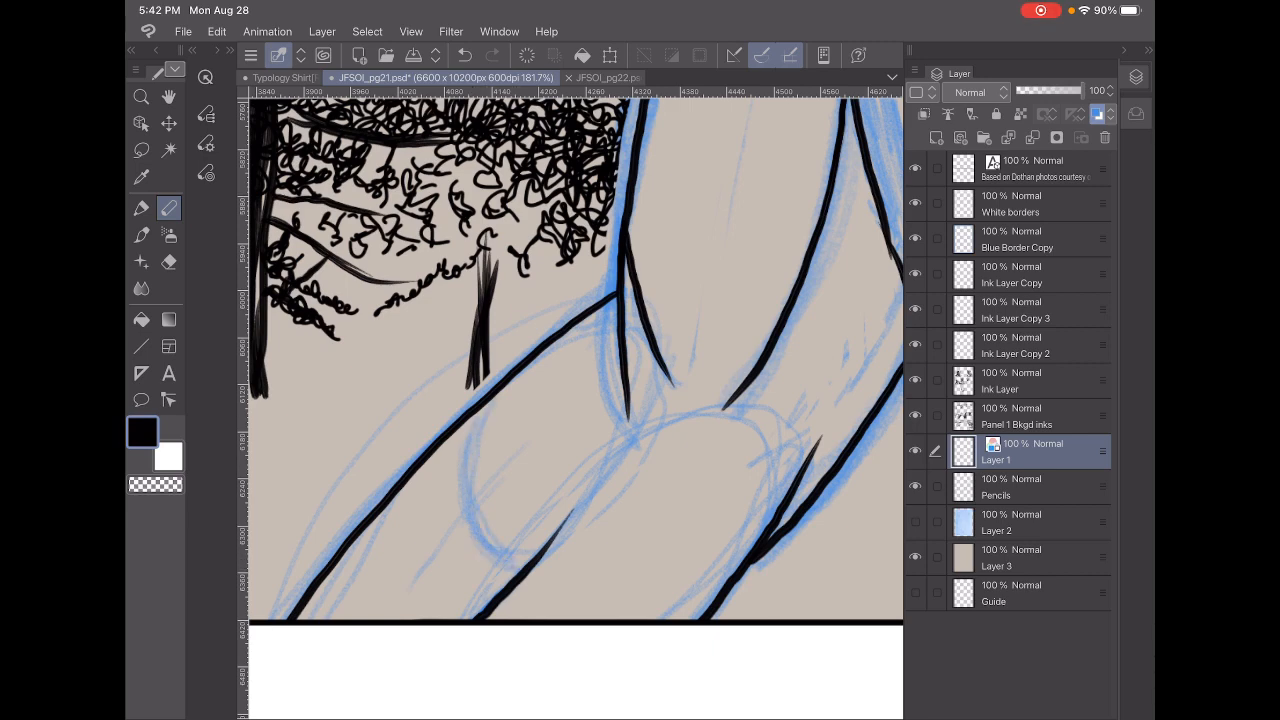
mouse_move(440, 440)
left_mouse_down()
mouse_move(420, 560)
mouse_move(455, 580)
left_mouse_up()
mouse_move(475, 465)
left_mouse_down()
mouse_move(472, 588)
mouse_move(500, 585)
left_mouse_up()
mouse_move(420, 575)
left_mouse_down()
mouse_move(470, 615)
mouse_move(505, 580)
left_mouse_up()
Hatch blue shading across the lower arm and near its lower right edge
left_click_drag(330, 565, 320, 615)
left_click_drag(360, 520, 340, 615)
left_click_drag(395, 510, 375, 615)
left_click_drag(425, 540, 405, 615)
left_click_drag(450, 560, 445, 612)
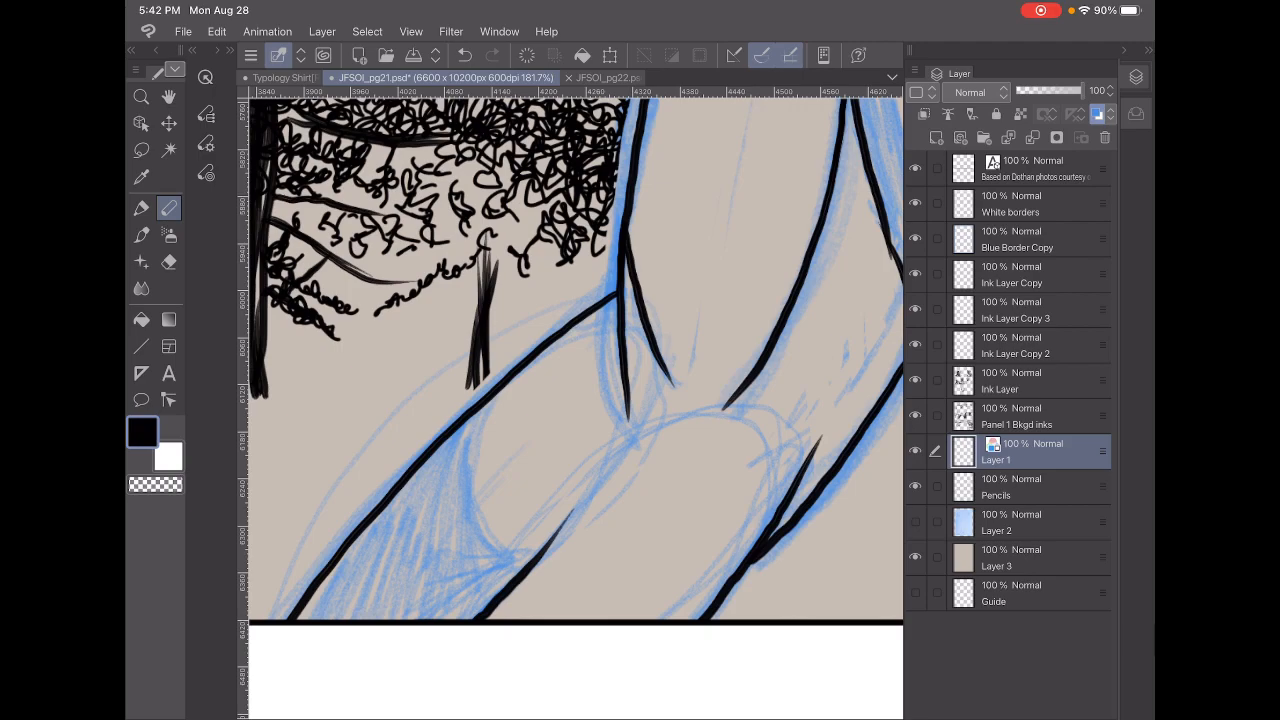
scroll(570, 360, "down", 5)
scroll(570, 360, "up", 5)
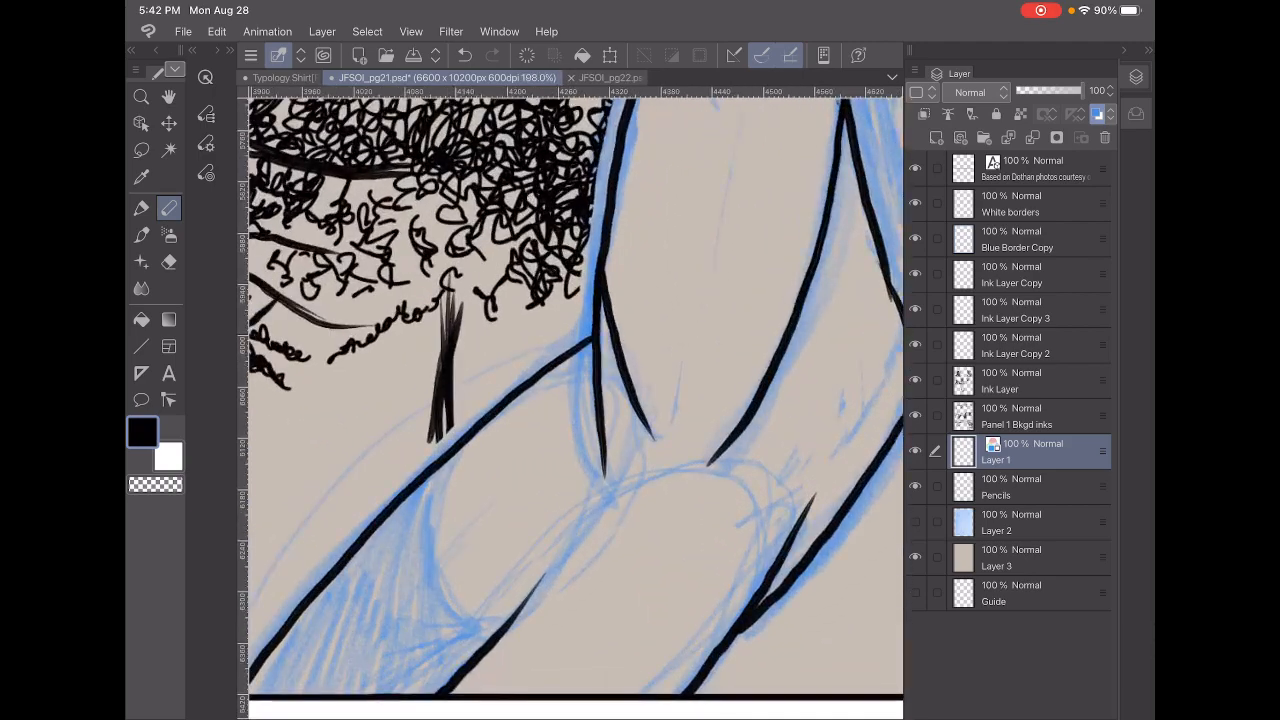
left_click_drag(560, 578, 556, 685)
left_click_drag(570, 500, 620, 320)
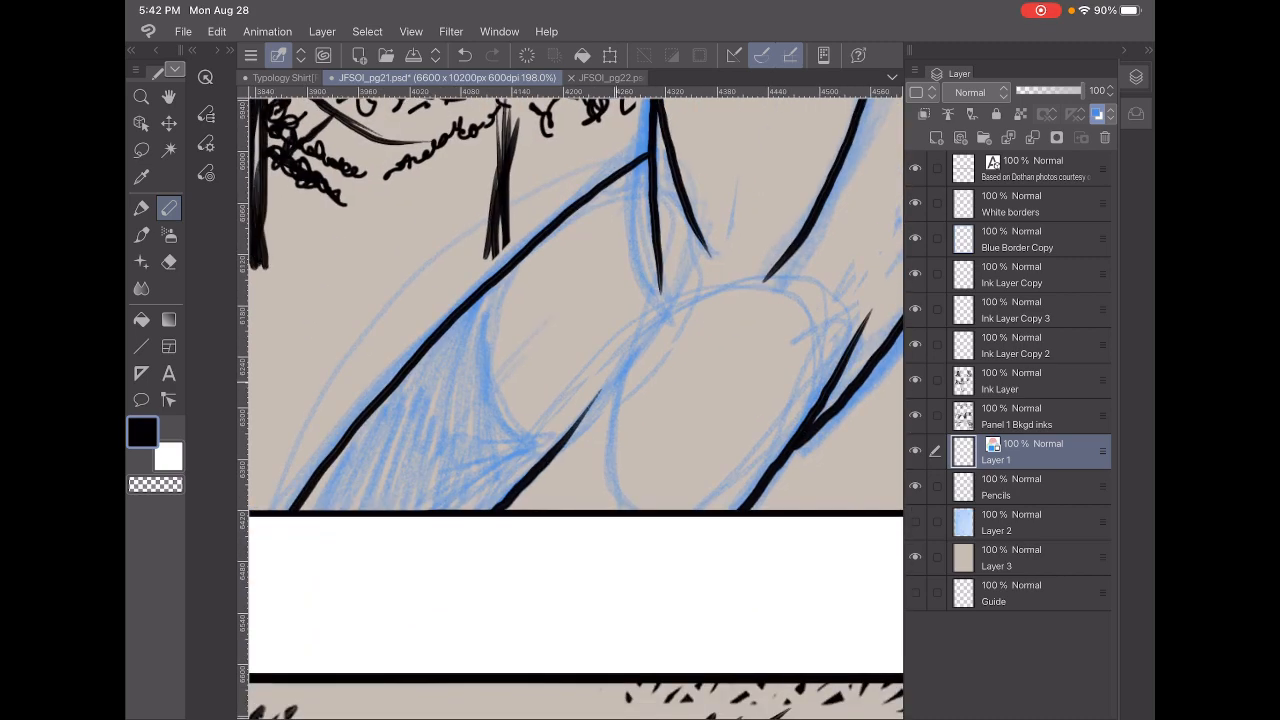
mouse_move(590, 430)
left_mouse_down()
mouse_move(580, 490)
mouse_move(595, 505)
mouse_move(550, 505)
left_mouse_up()
left_click_drag(540, 440, 555, 505)
left_click_drag(580, 448, 605, 505)
scroll(570, 350, "down", 5)
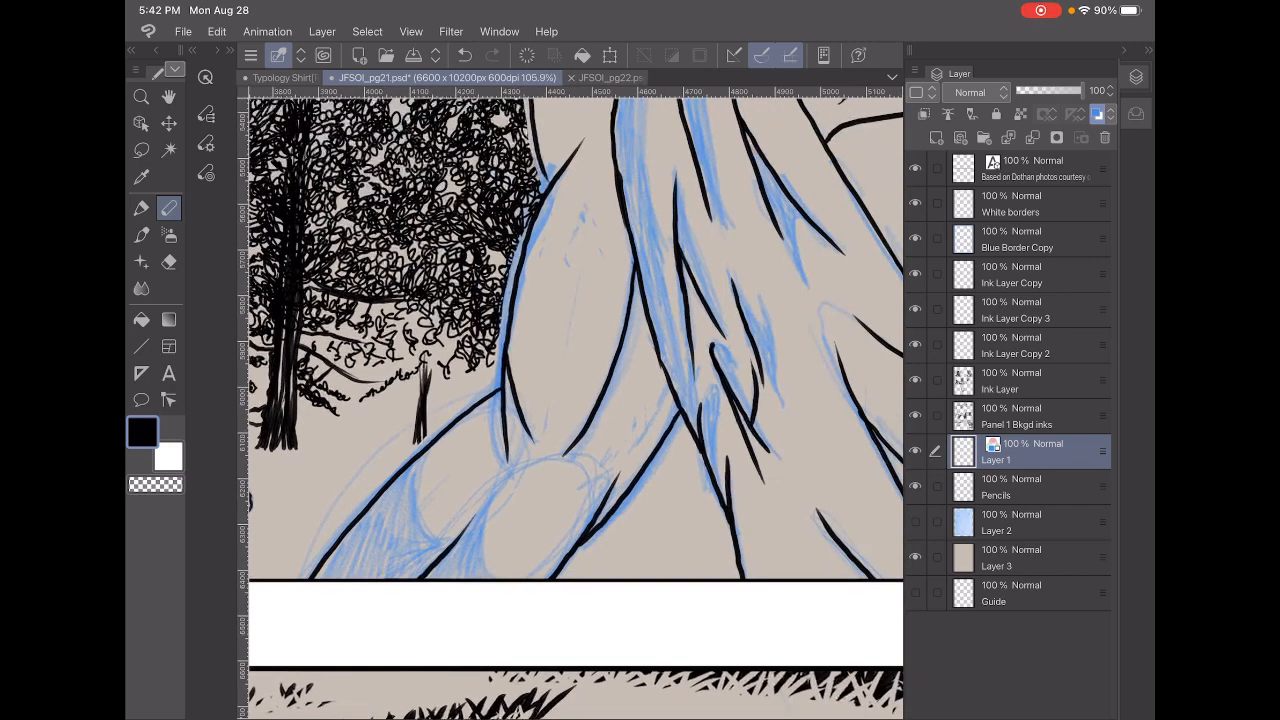
Add faint blue strokes along the robe edge and hatching into the robe folds
left_click_drag(570, 450, 570, 250)
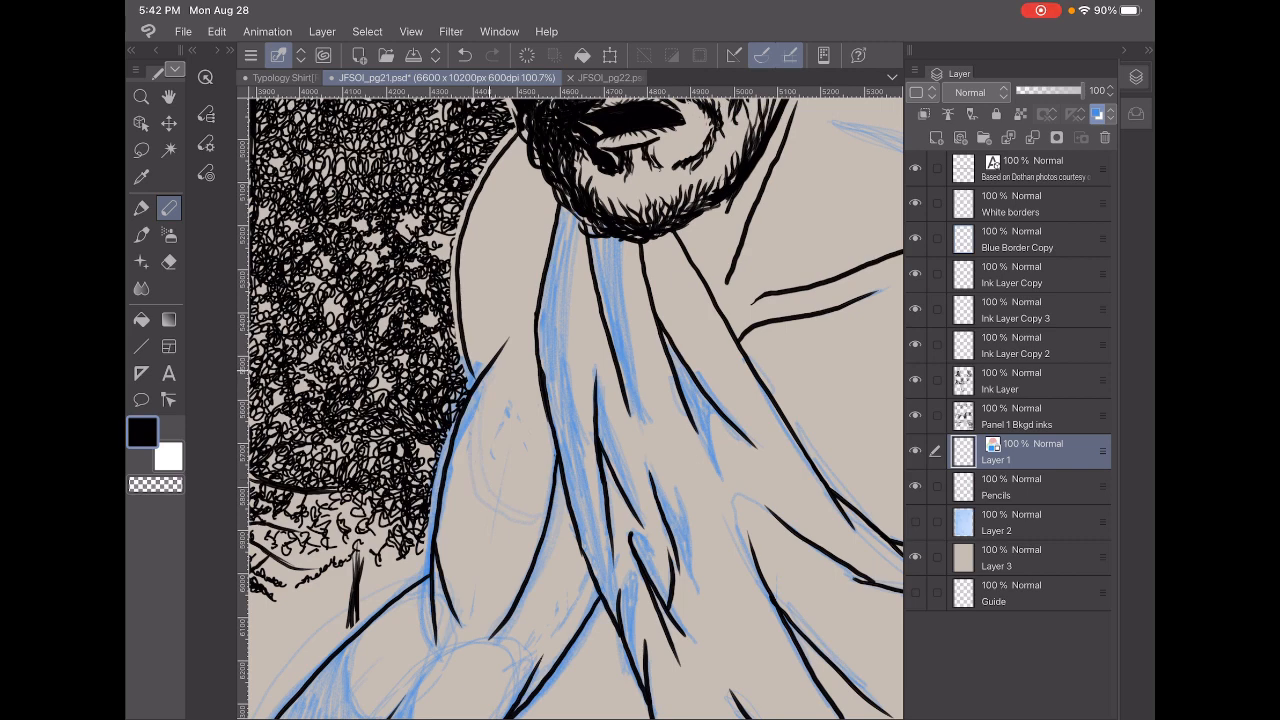
left_click_drag(488, 372, 474, 522)
mouse_move(476, 420)
left_mouse_down()
mouse_move(480, 525)
mouse_move(460, 526)
mouse_move(462, 550)
left_mouse_up()
mouse_move(462, 480)
left_mouse_down()
mouse_move(476, 552)
mouse_move(500, 560)
mouse_move(462, 604)
left_mouse_up()
mouse_move(468, 522)
left_mouse_down()
mouse_move(476, 608)
mouse_move(512, 586)
left_mouse_up()
mouse_move(516, 526)
left_mouse_down()
mouse_move(528, 584)
mouse_move(536, 566)
left_mouse_up()
left_click_drag(466, 600, 476, 630)
mouse_move(480, 574)
left_mouse_down()
mouse_move(494, 638)
mouse_move(520, 622)
left_mouse_up()
scroll(570, 400, "down", 5)
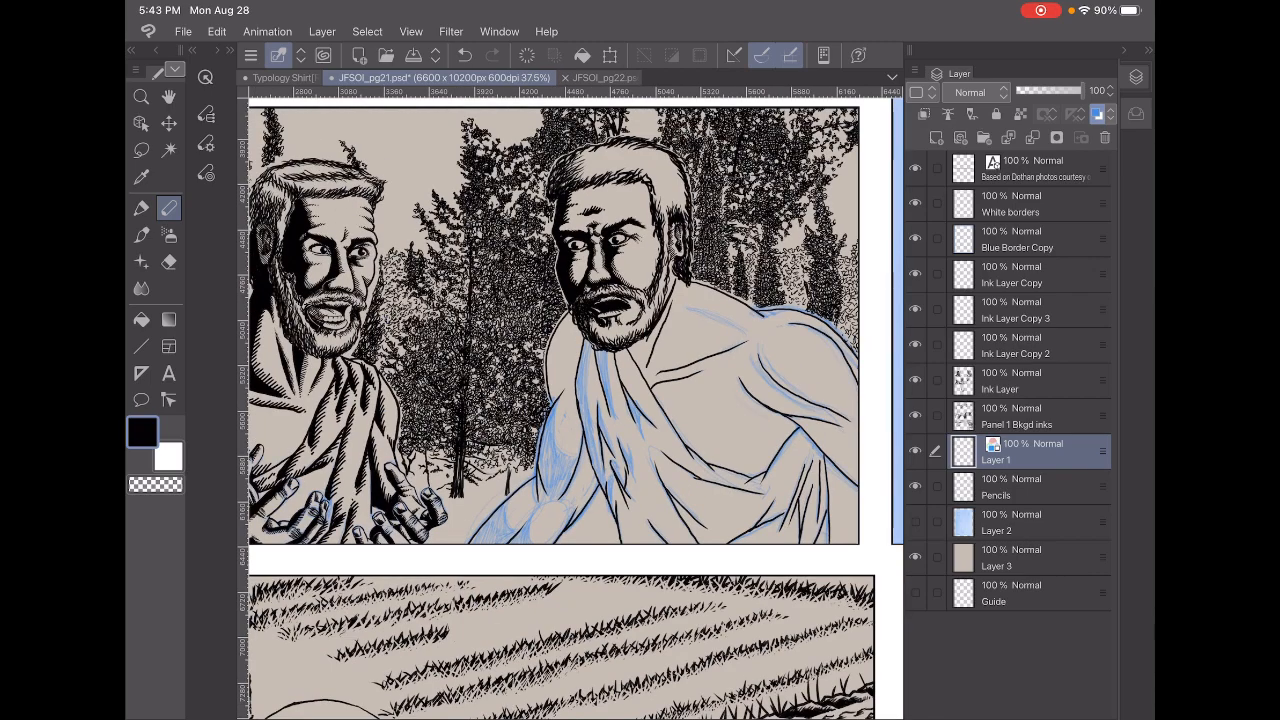
scroll(570, 400, "up", 6)
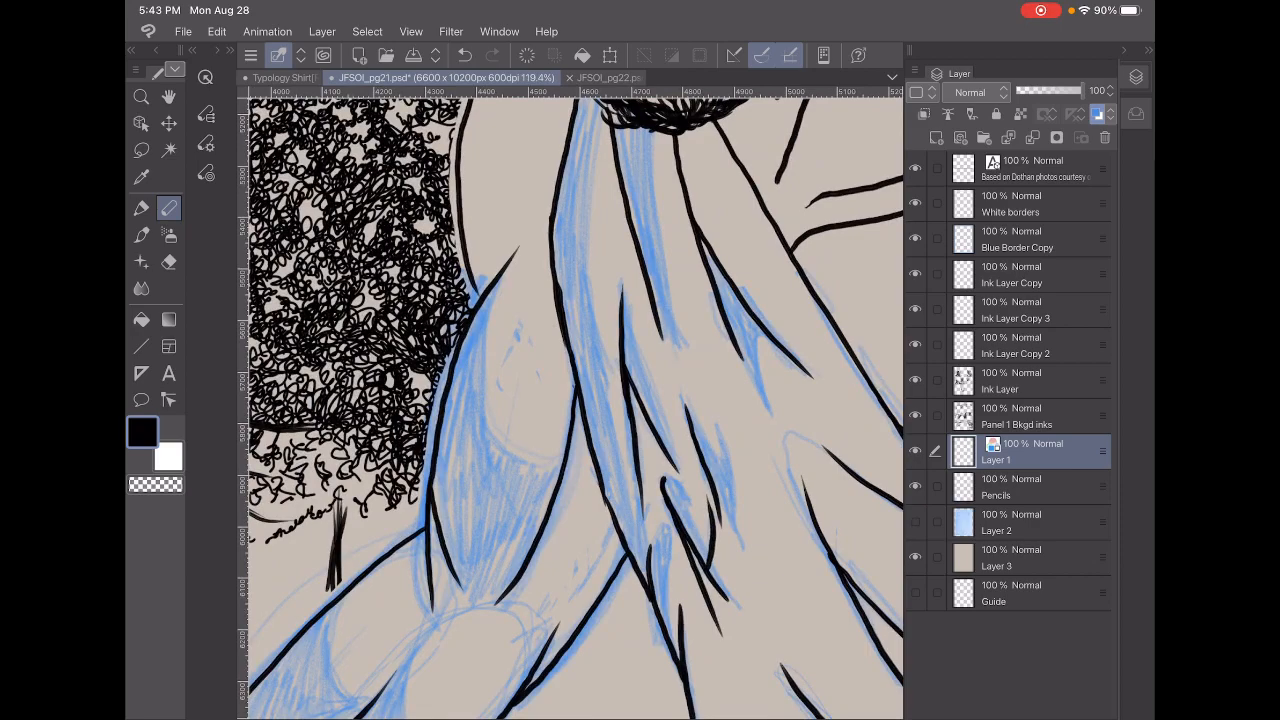
Hatch short blue pencil strokes into the drapery folds near the panel's bottom edge
mouse_move(433, 534)
left_mouse_down()
mouse_move(442, 596)
mouse_move(464, 603)
left_mouse_up()
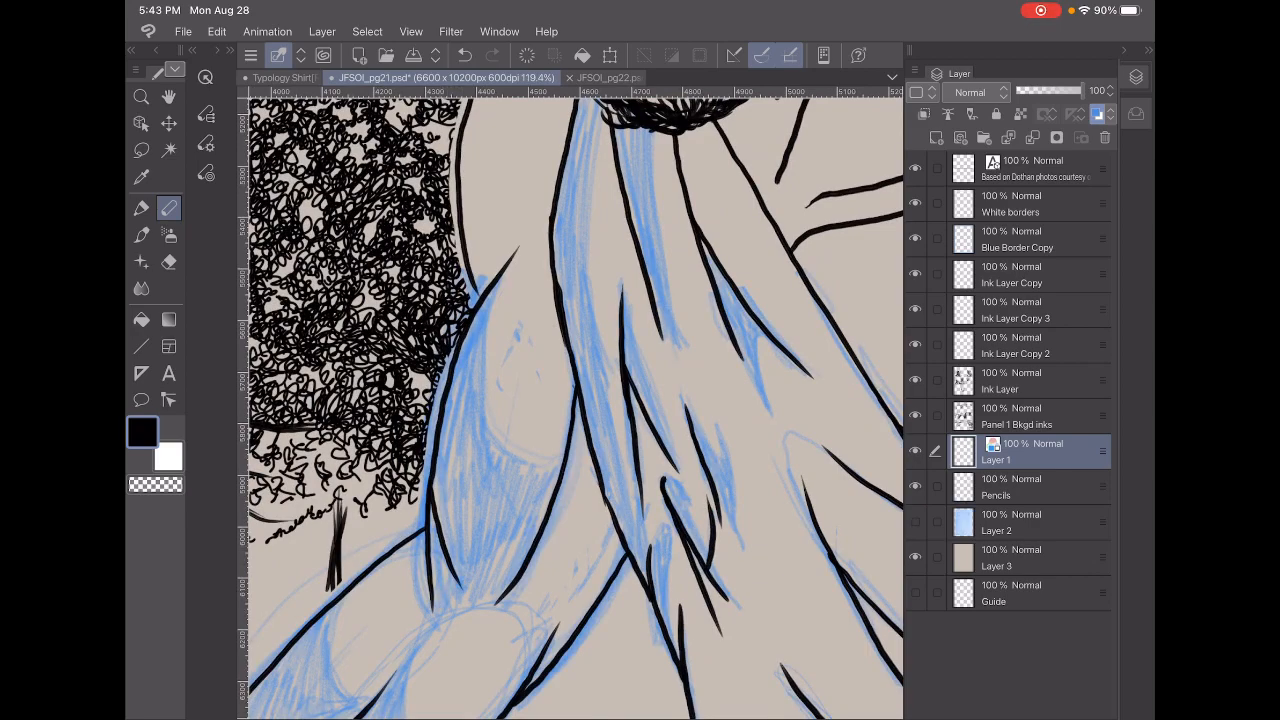
scroll(570, 400, "down", 5)
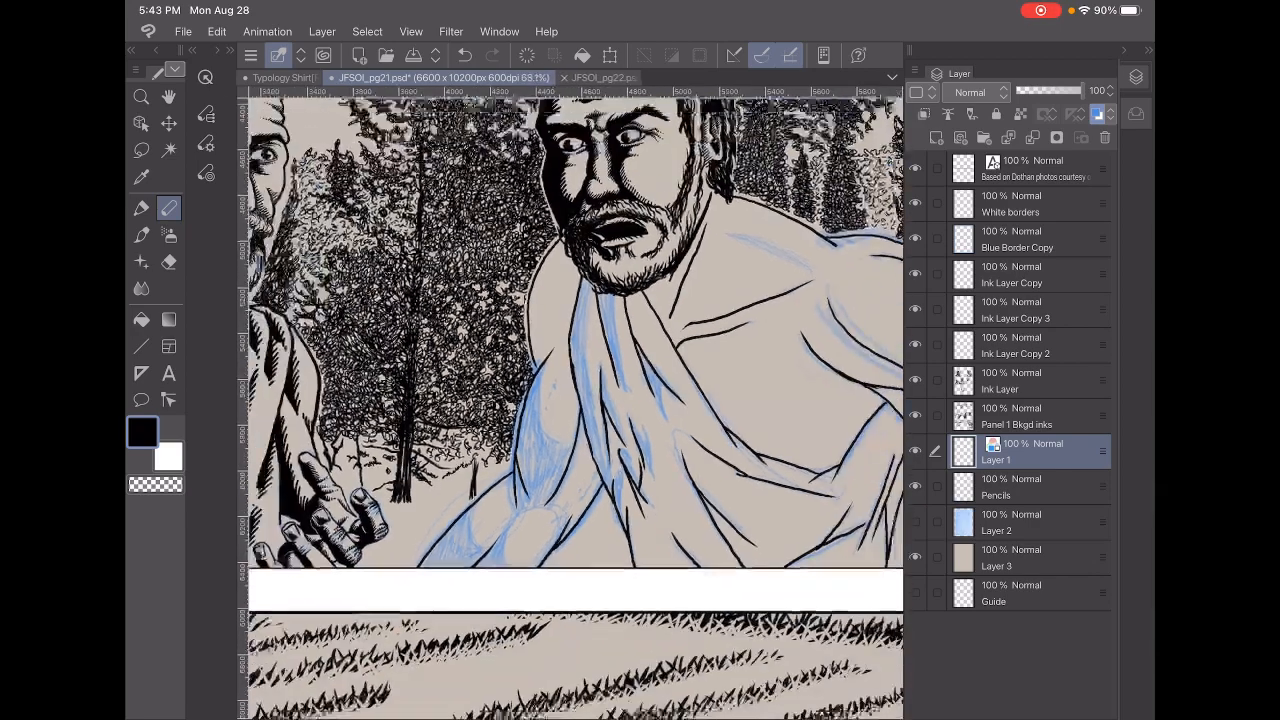
scroll(570, 400, "up", 4)
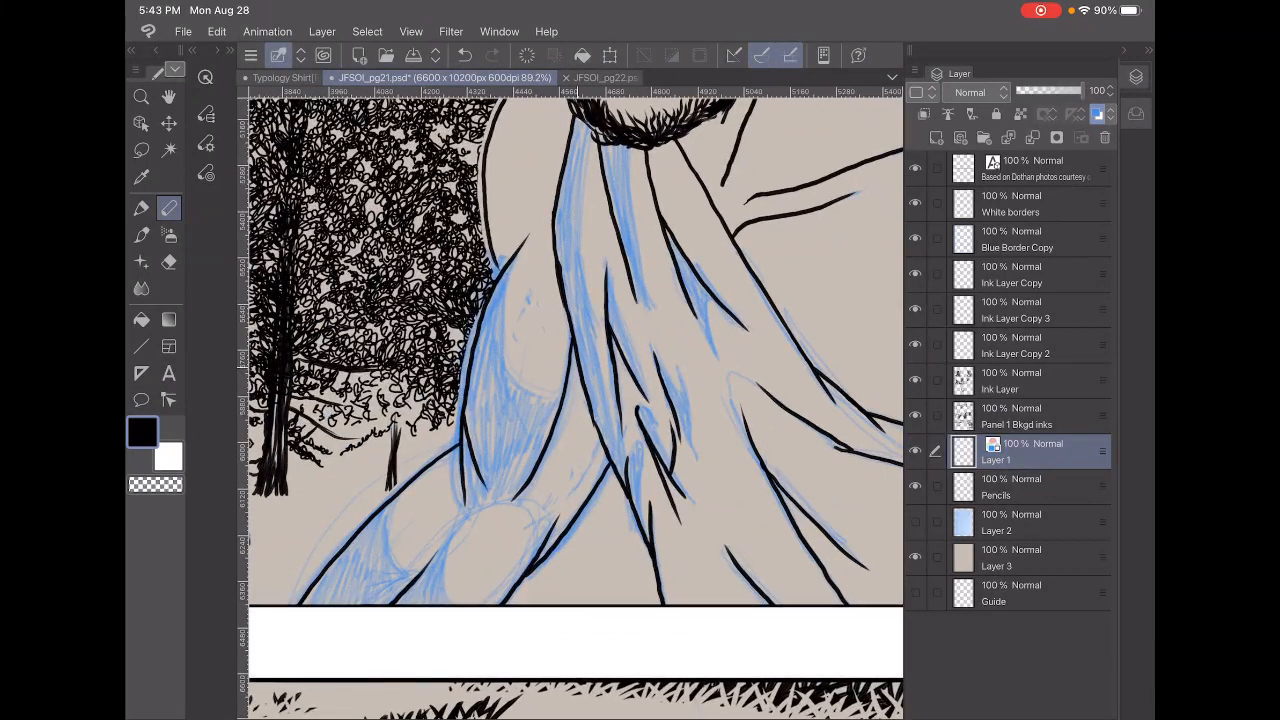
left_click_drag(569, 418, 570, 444)
mouse_move(570, 448)
left_mouse_down()
mouse_move(586, 494)
mouse_move(567, 448)
mouse_move(536, 488)
mouse_move(565, 514)
mouse_move(584, 510)
mouse_move(550, 550)
left_mouse_up()
mouse_move(558, 494)
left_mouse_down()
mouse_move(538, 516)
mouse_move(566, 520)
left_mouse_up()
scroll(560, 400, "down", 5)
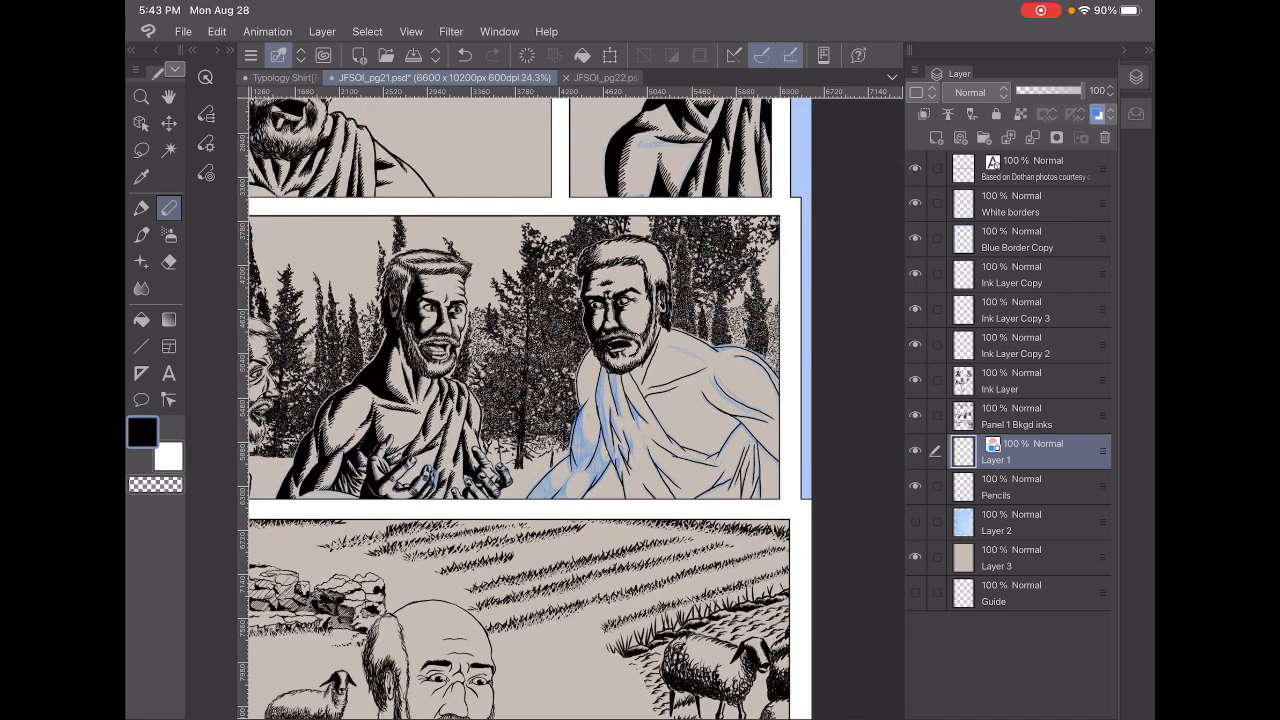
scroll(640, 400, "up", 5)
scroll(640, 400, "up", 5)
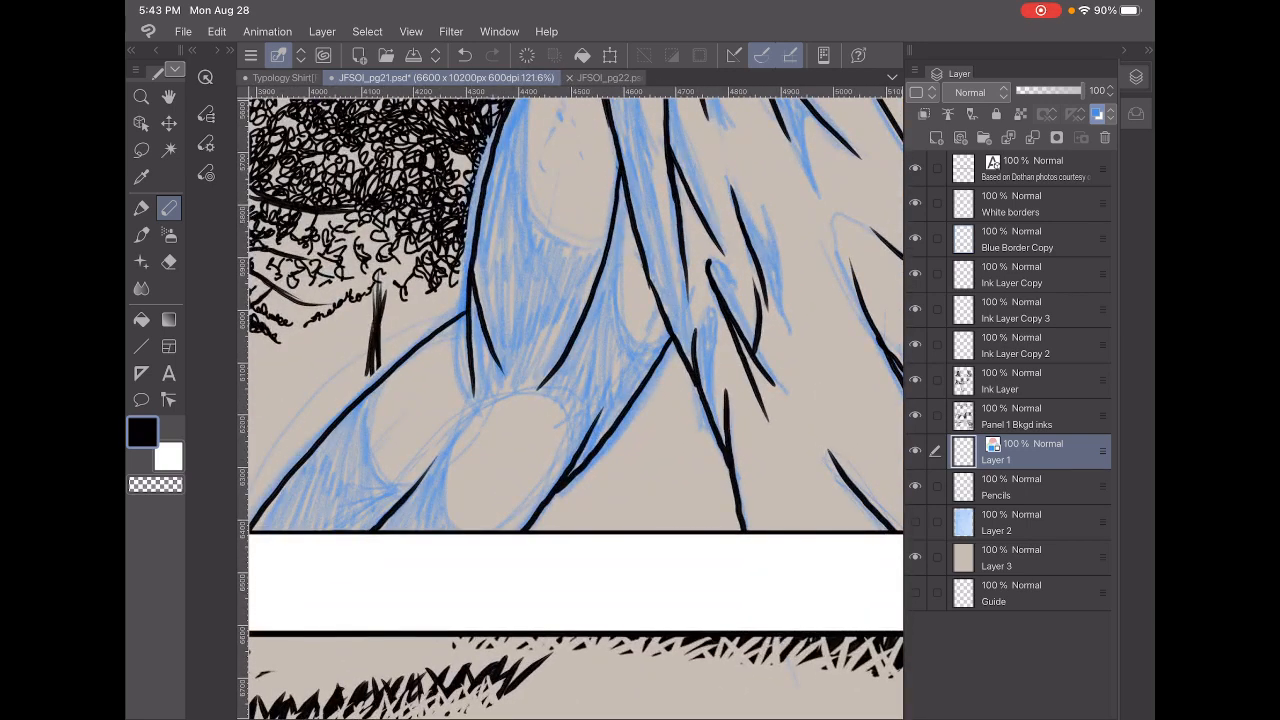
Erase the blue pencil lines near the figure's hip with the eraser
key("e")
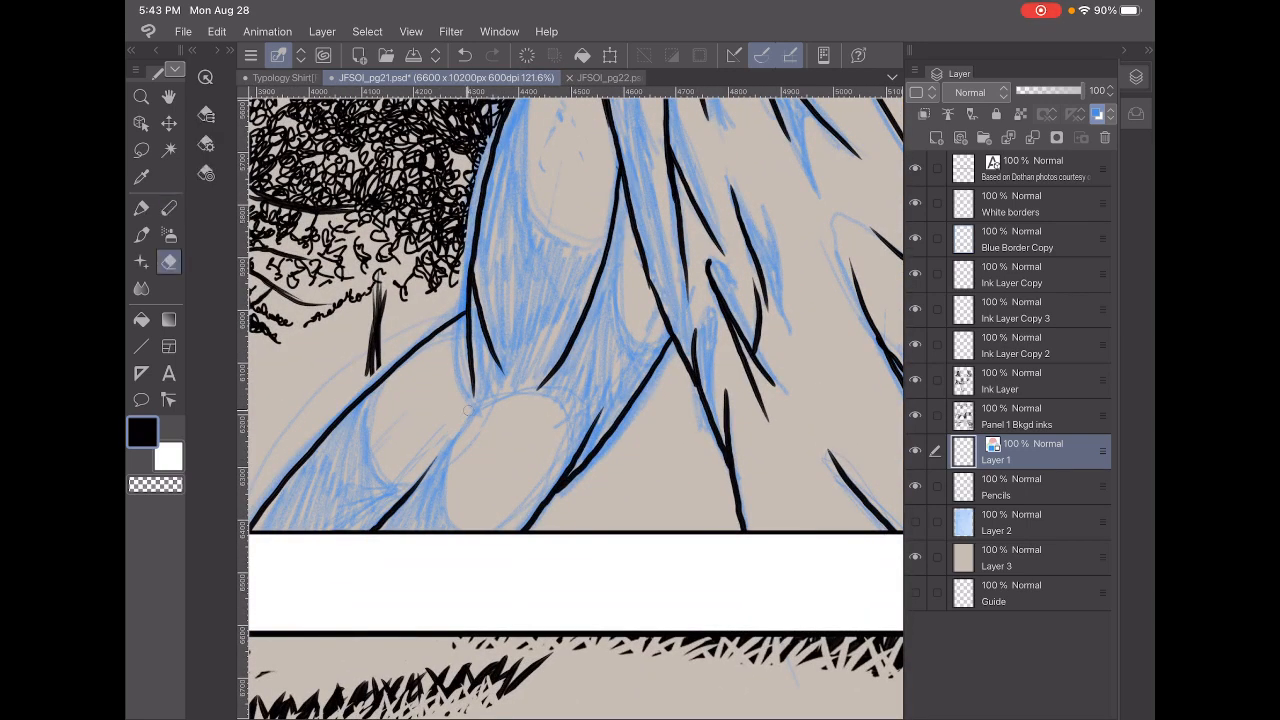
mouse_move(458, 420)
left_mouse_down()
mouse_move(468, 440)
mouse_move(442, 427)
mouse_move(402, 472)
mouse_move(445, 518)
left_mouse_up()
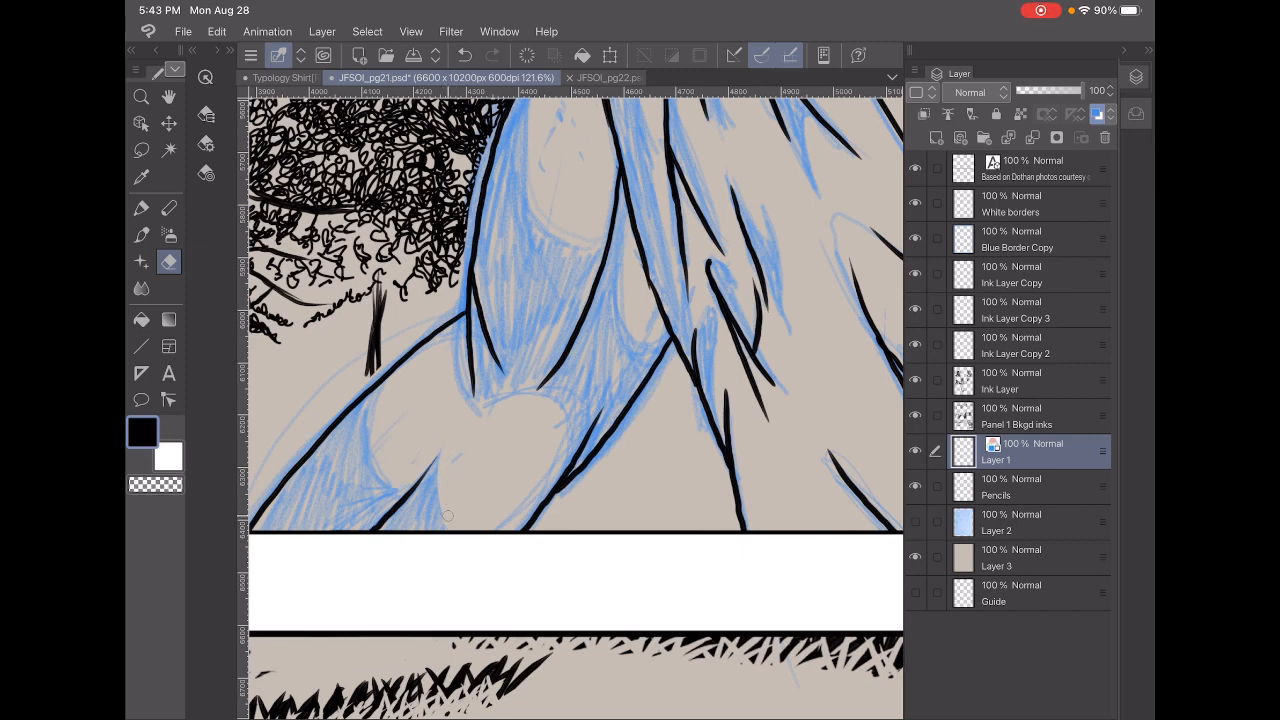